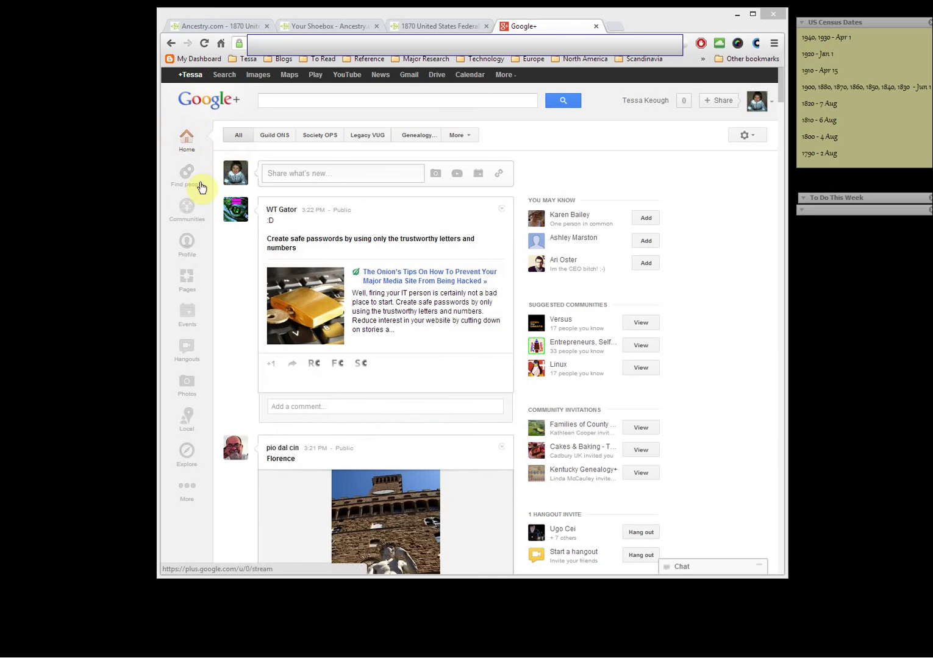
Go to Your communities and enter the Legacy Virtual Users' Group community.
click(187, 211)
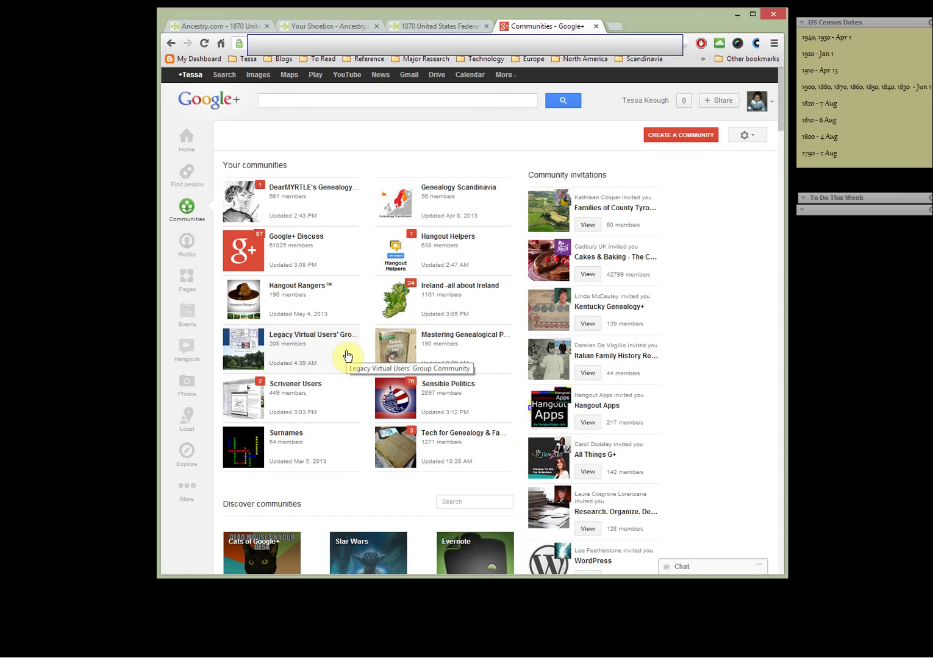
click(347, 355)
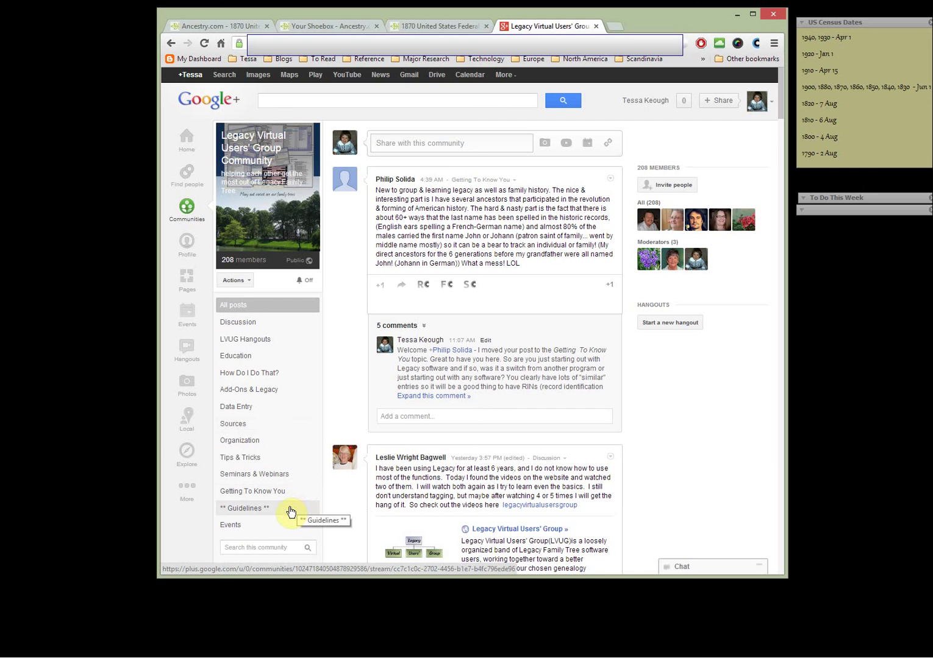
Filter the community feed to '** Guidelines **' posts and scroll down to the welcome post.
click(289, 513)
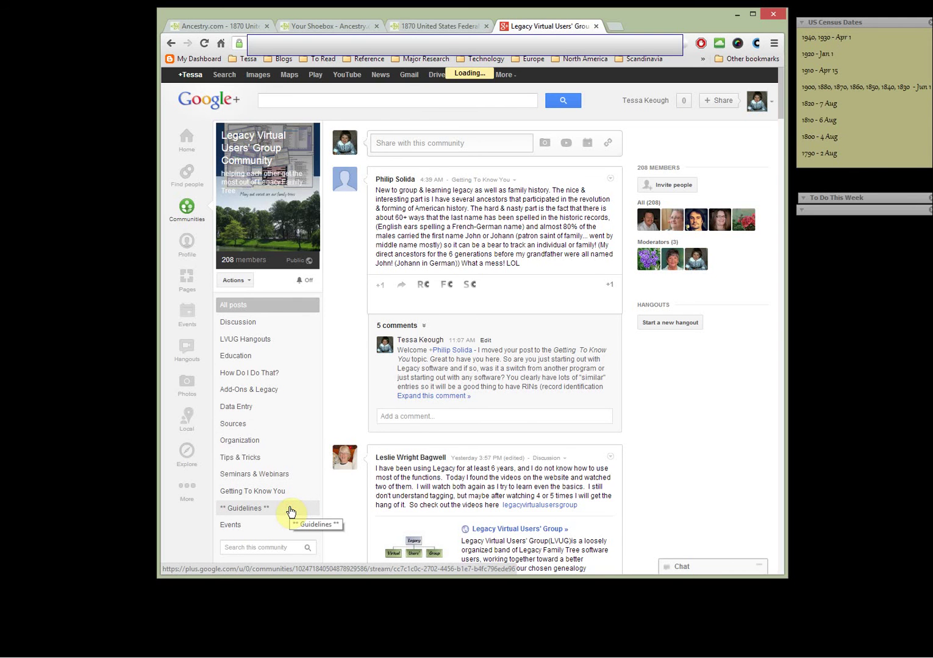
click(779, 299)
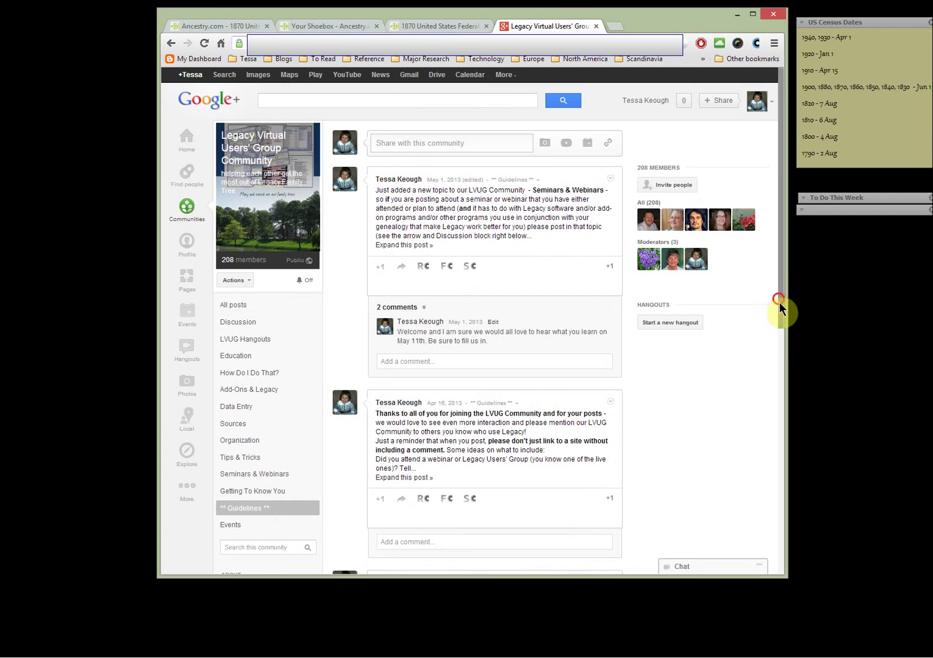
drag(778, 302, 773, 560)
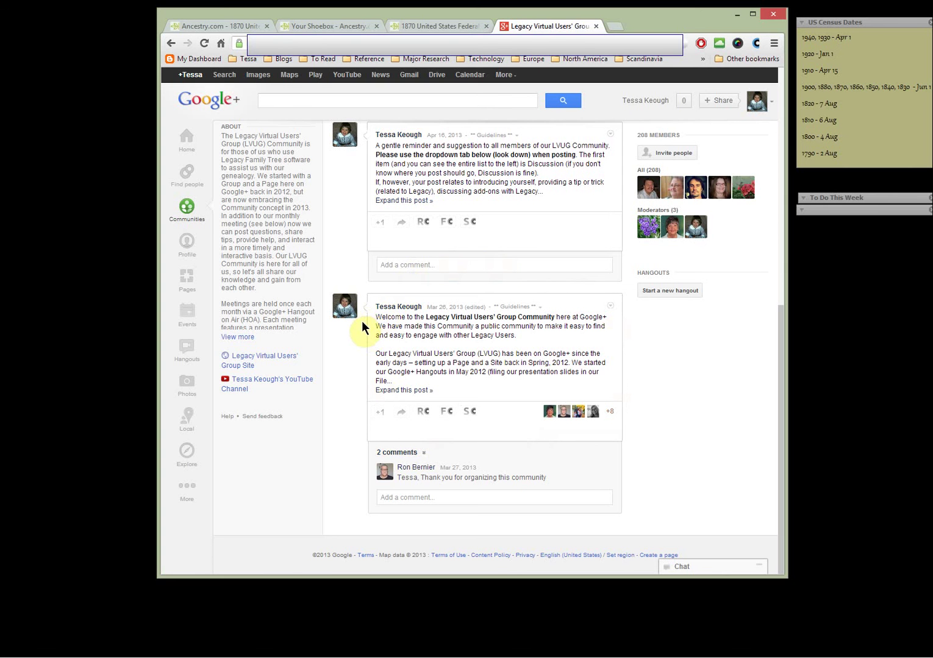
Expand the welcome guidelines post, read through it, then collapse it and return to the top.
click(401, 390)
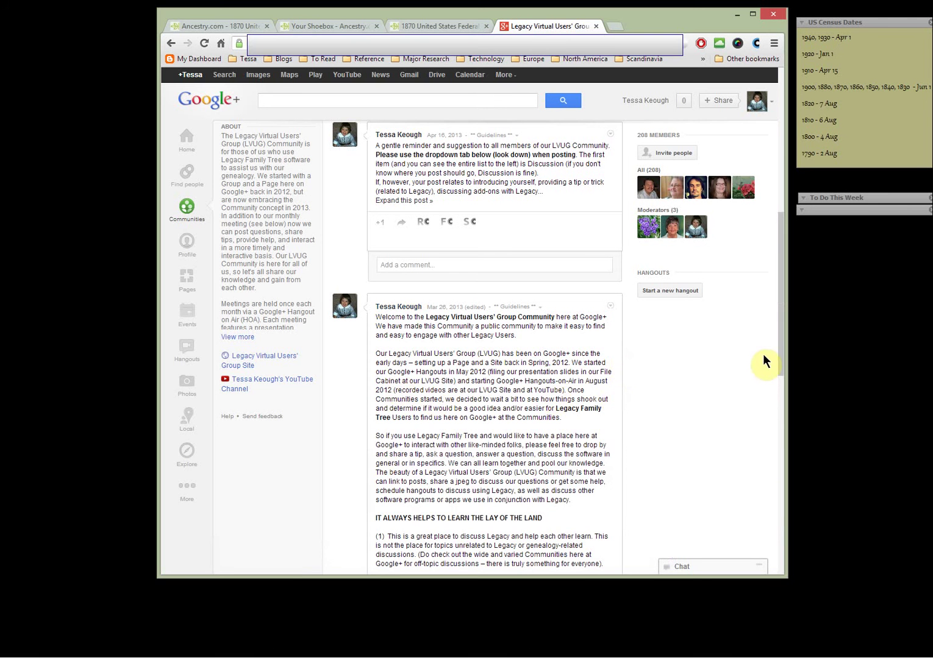
drag(780, 349, 782, 433)
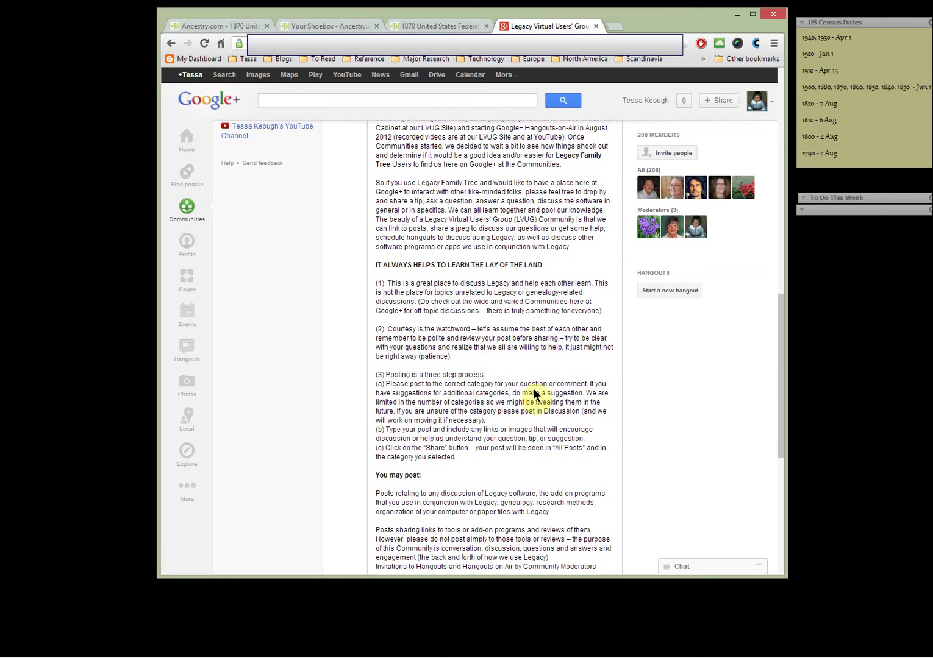
drag(780, 394, 785, 500)
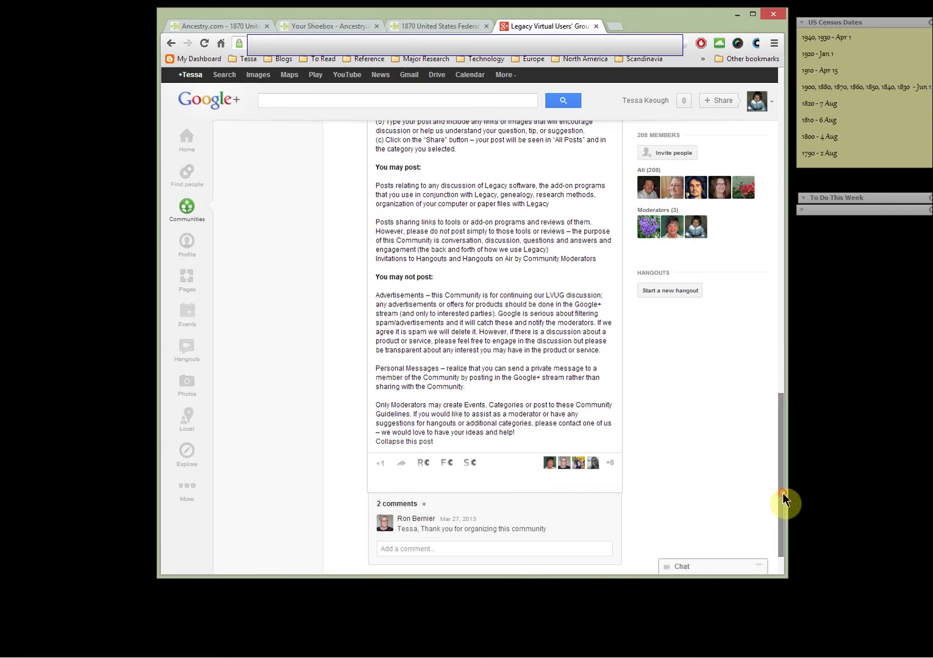
click(428, 443)
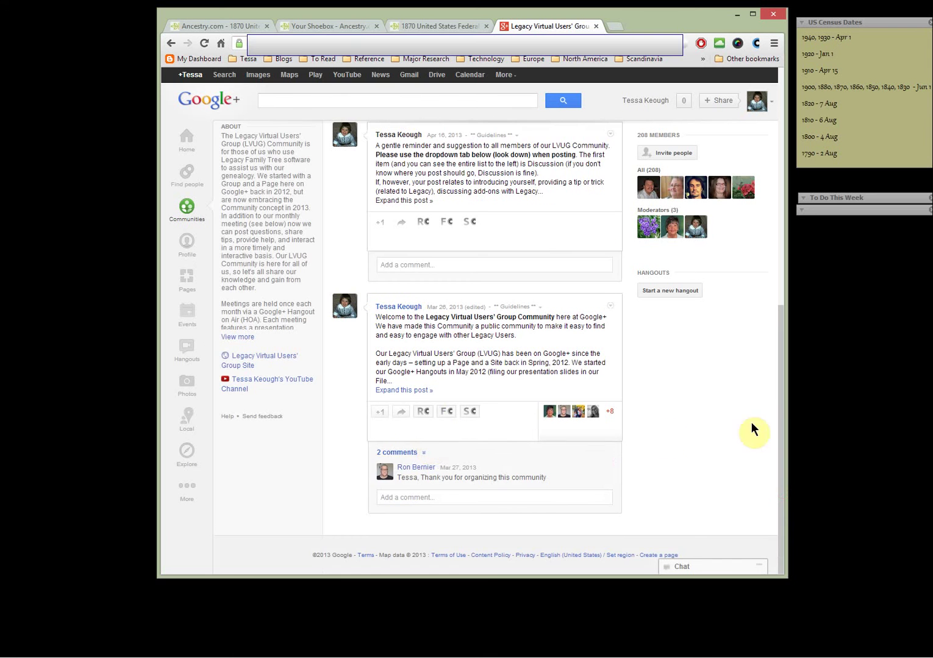
drag(778, 420, 784, 181)
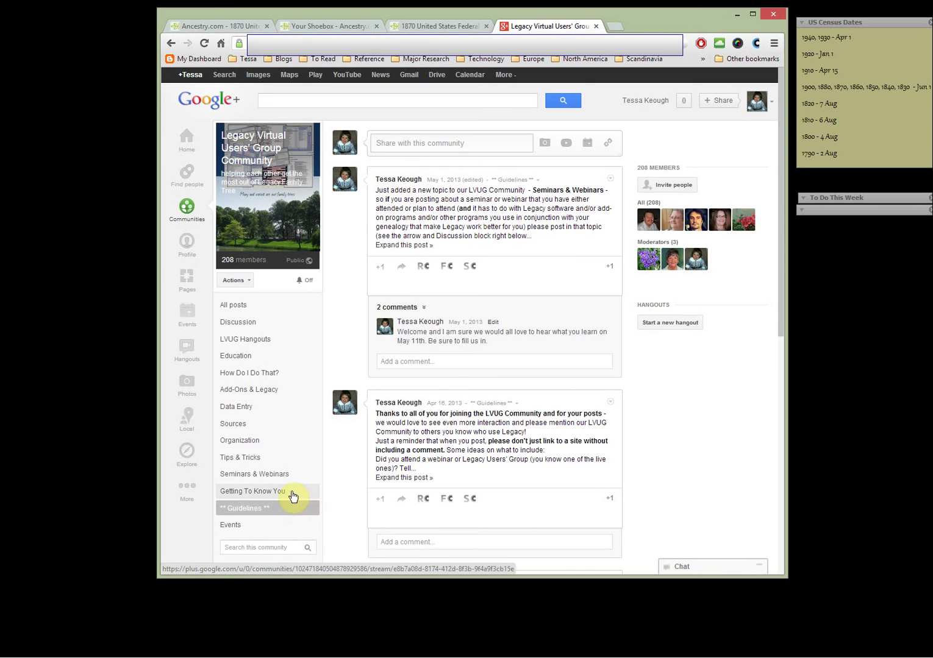
Show Getting To Know You posts, preview that category in a discarded draft, then show LVUG Hangouts.
click(293, 494)
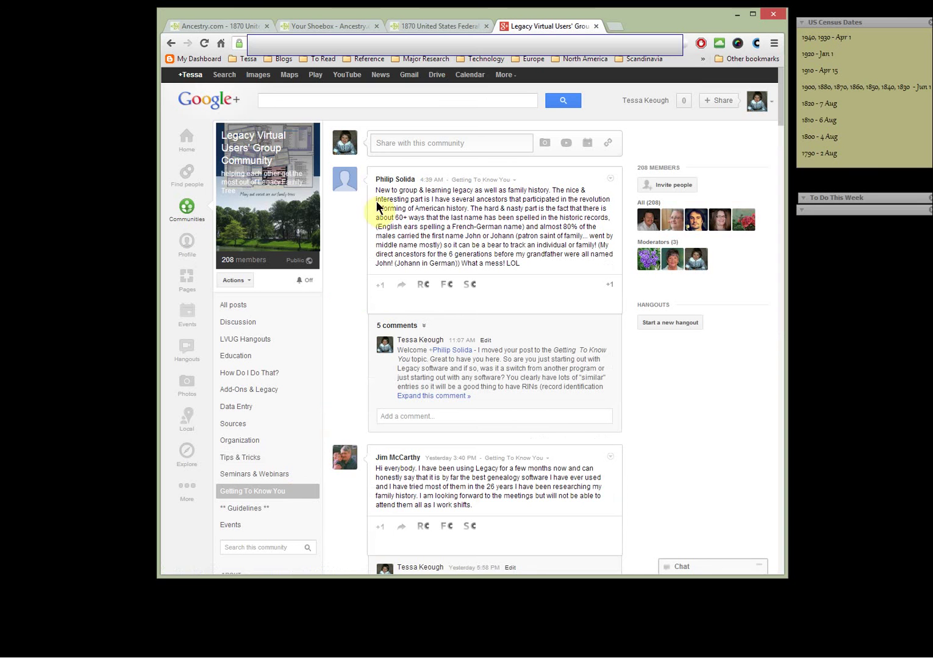
click(393, 143)
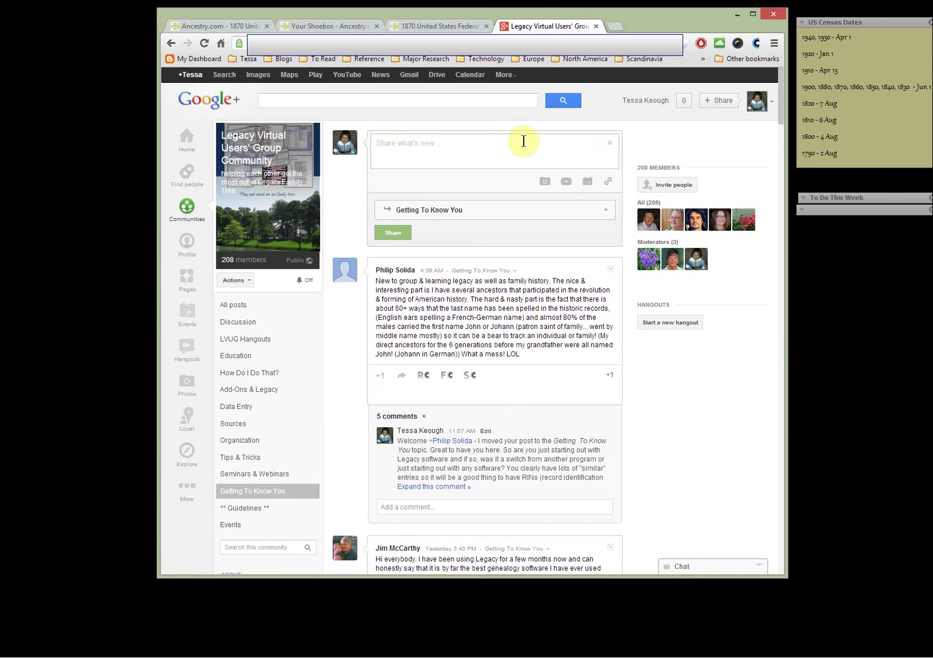
click(606, 209)
drag(609, 229, 614, 276)
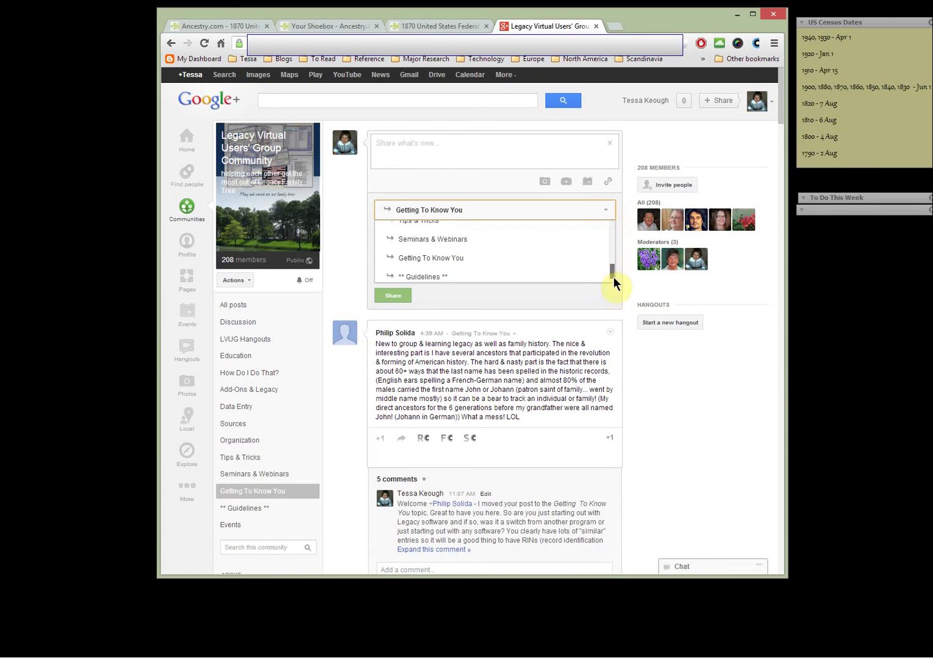
click(454, 251)
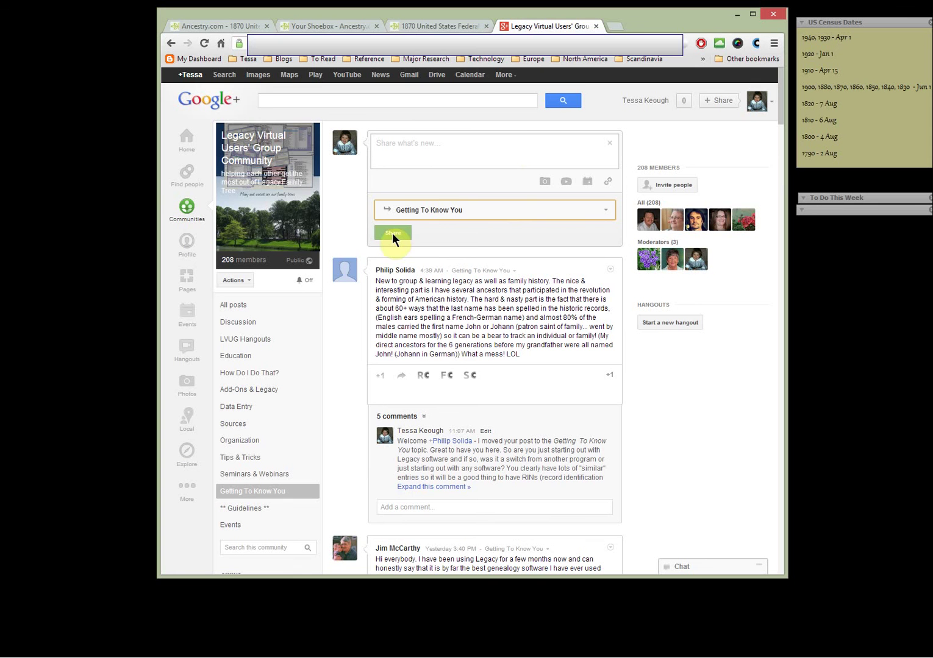
click(609, 143)
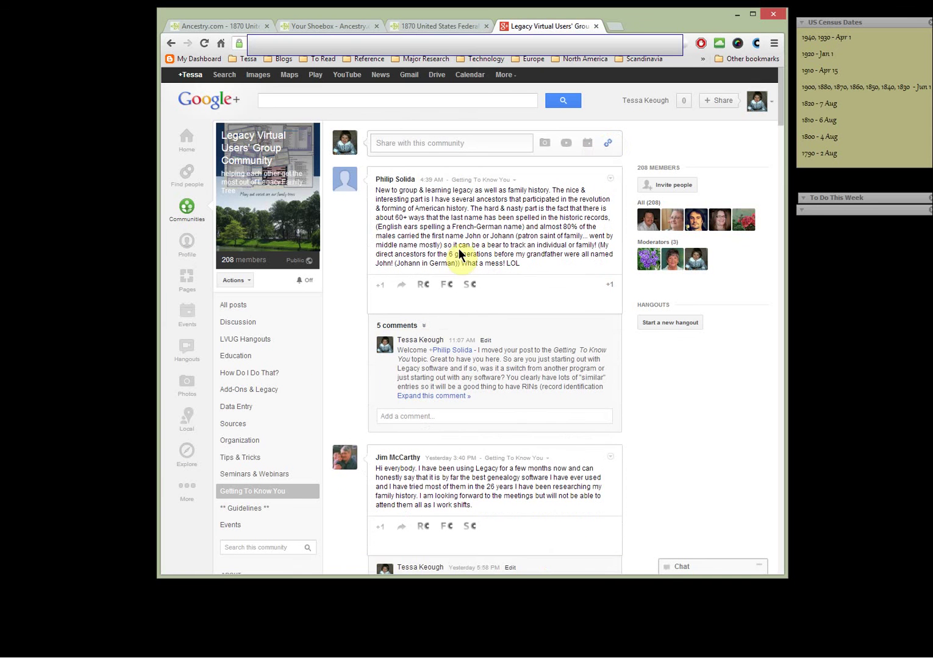
click(270, 345)
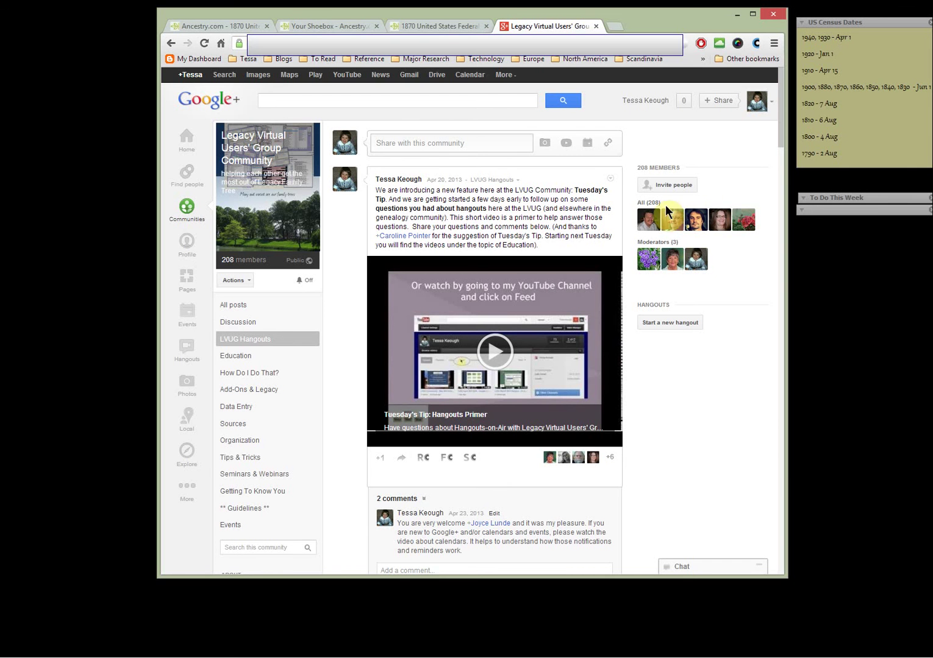
Scroll to the monthly hangout post in LVUG Hangouts, expand it and read its full details.
scroll(783, 147, down, 5)
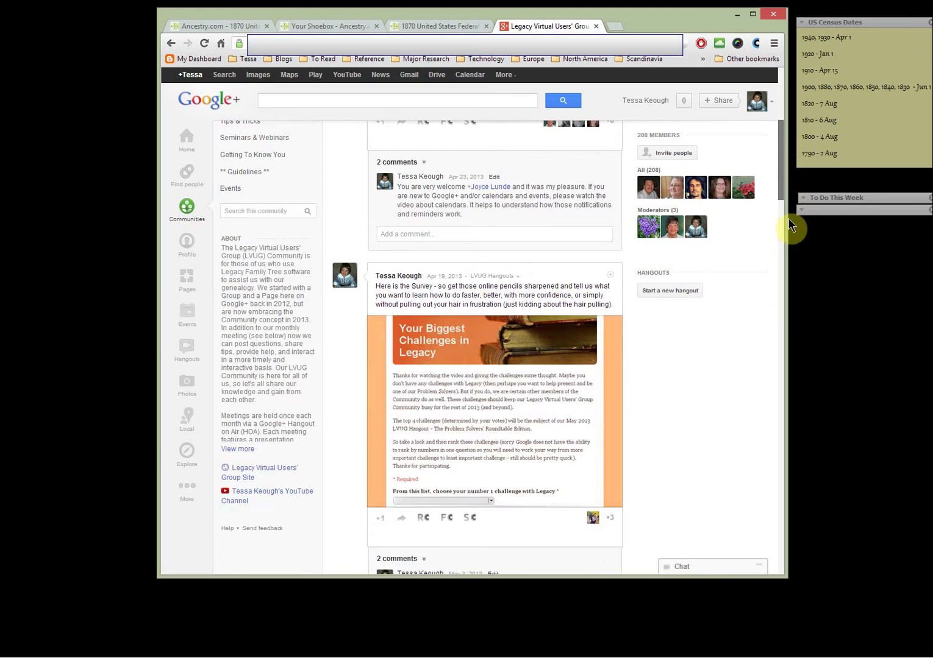
scroll(782, 269, down, 15)
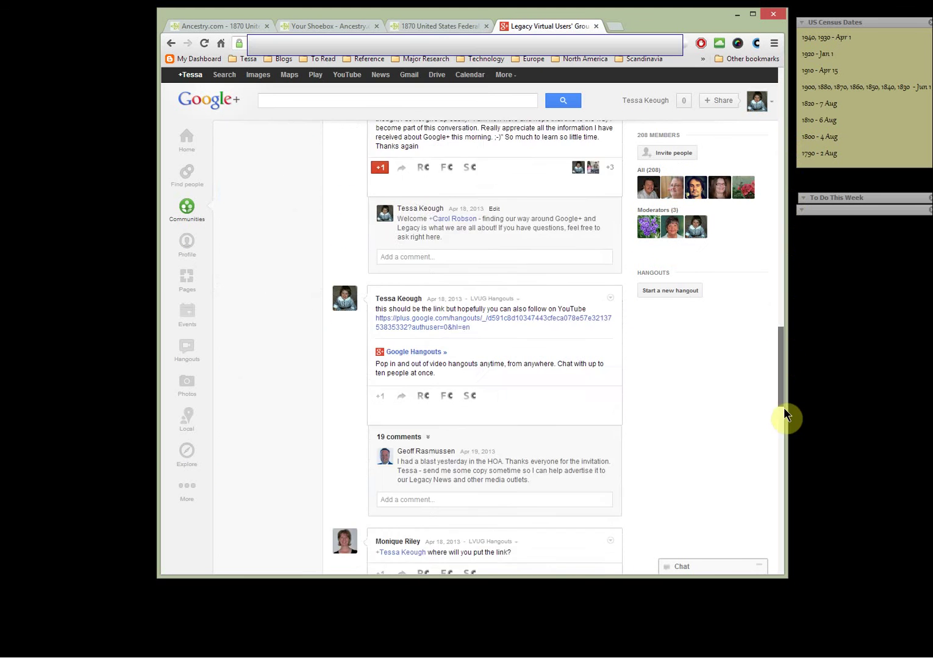
drag(783, 409, 781, 556)
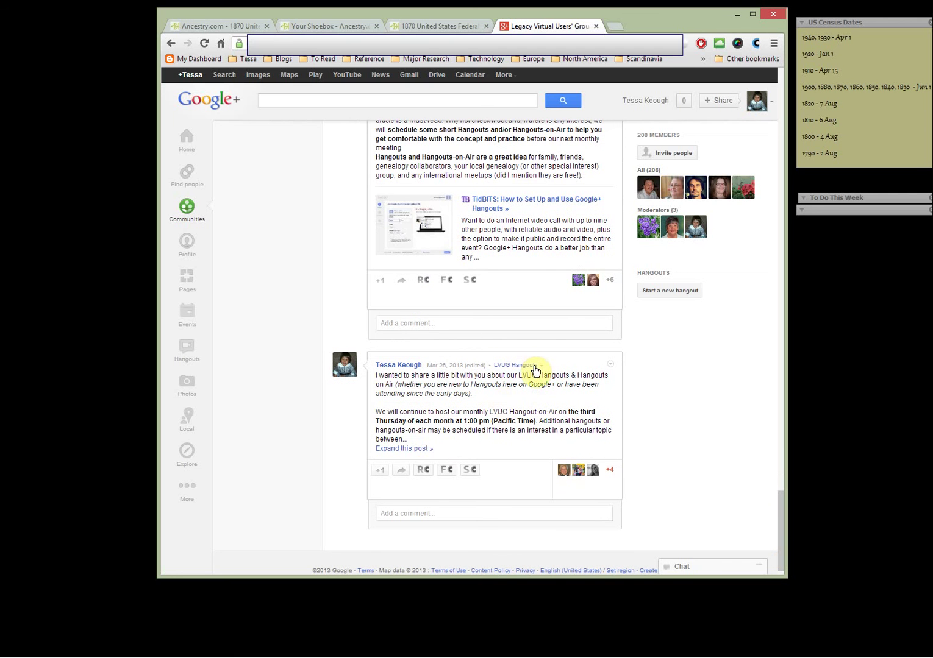
click(424, 448)
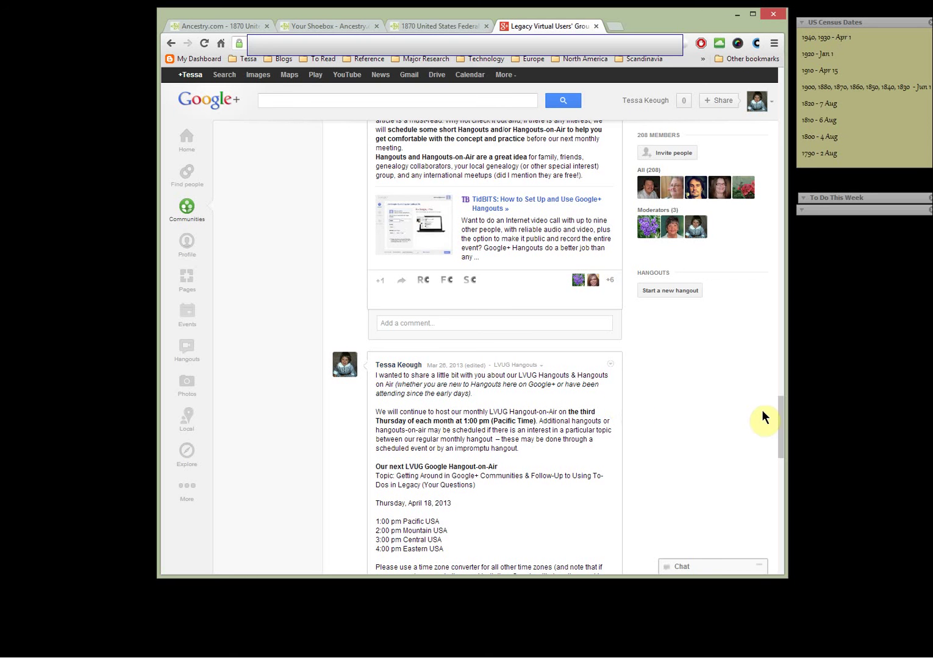
click(781, 406)
drag(782, 407, 781, 529)
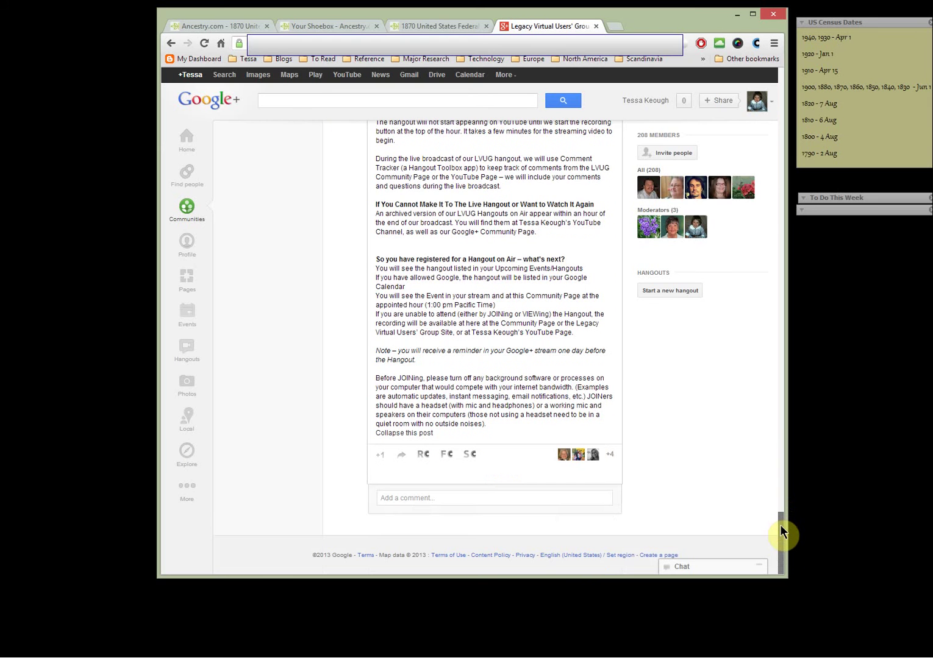
drag(780, 525, 783, 76)
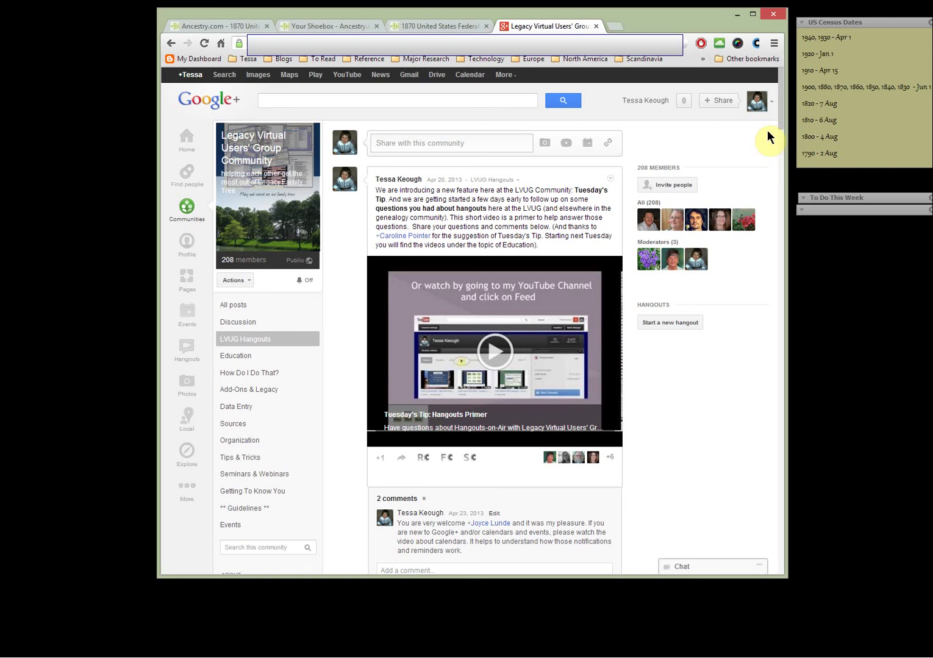
Bring up the presentation slides at the Advanced Tagging slide with its tag descriptions.
key(alt+Tab)
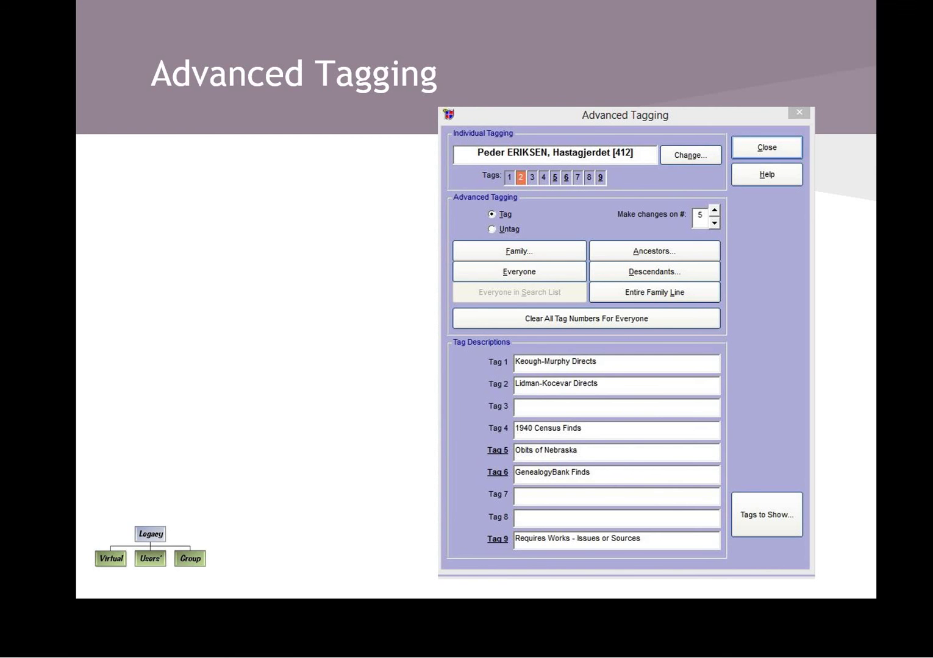
Advance to the Options – Customize slide showing Legacy's Colors dialog.
key(Right)
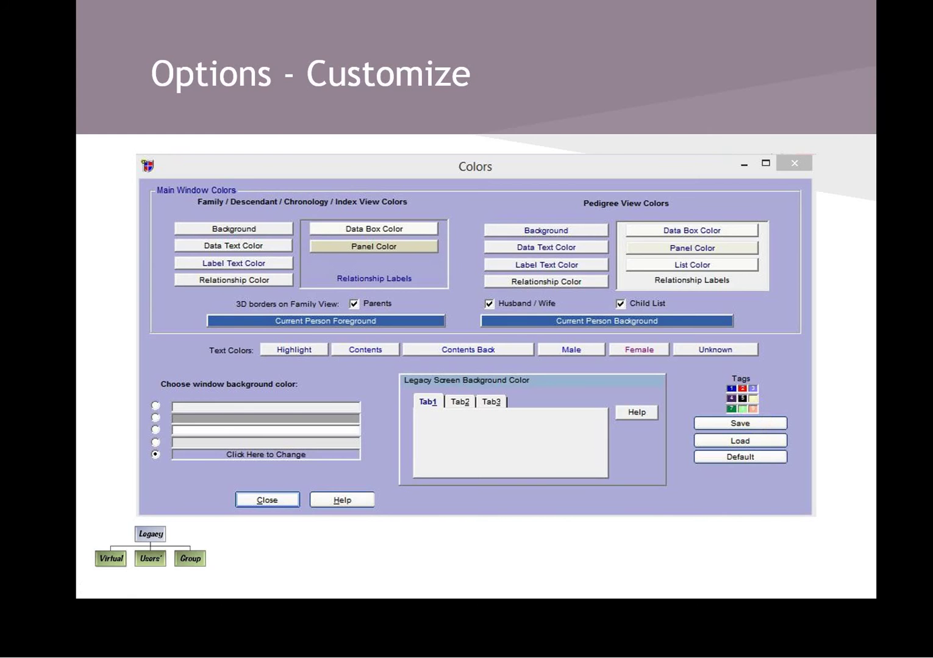
Advance to the Where Tags Show Up slide with the family view and tag numbers.
key(Right)
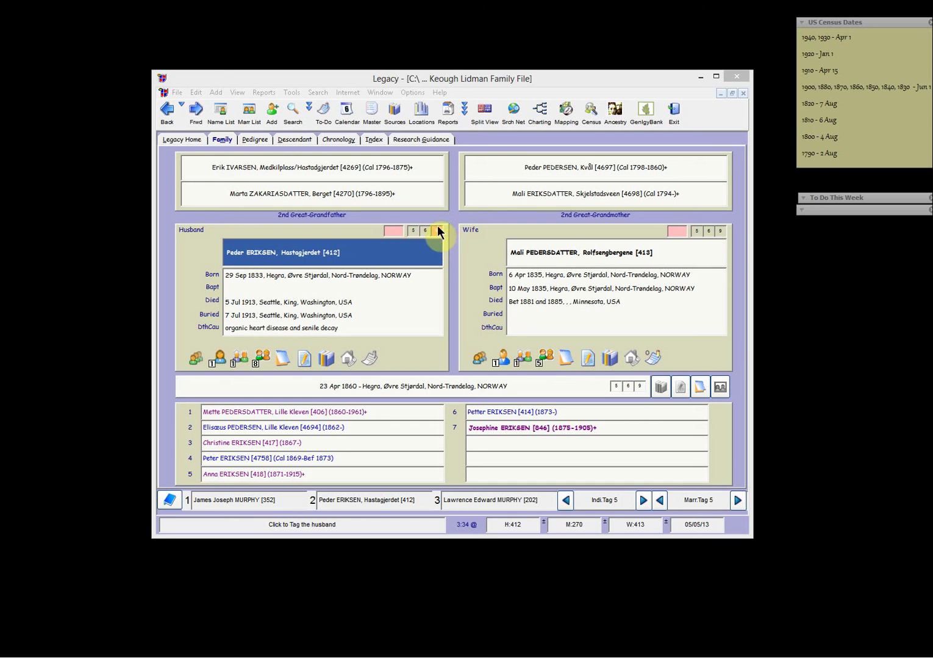
click(438, 230)
Open Edit > Tag Records..., enlarge the Advanced Tagging dialog and bring up Tags to Show.
click(232, 78)
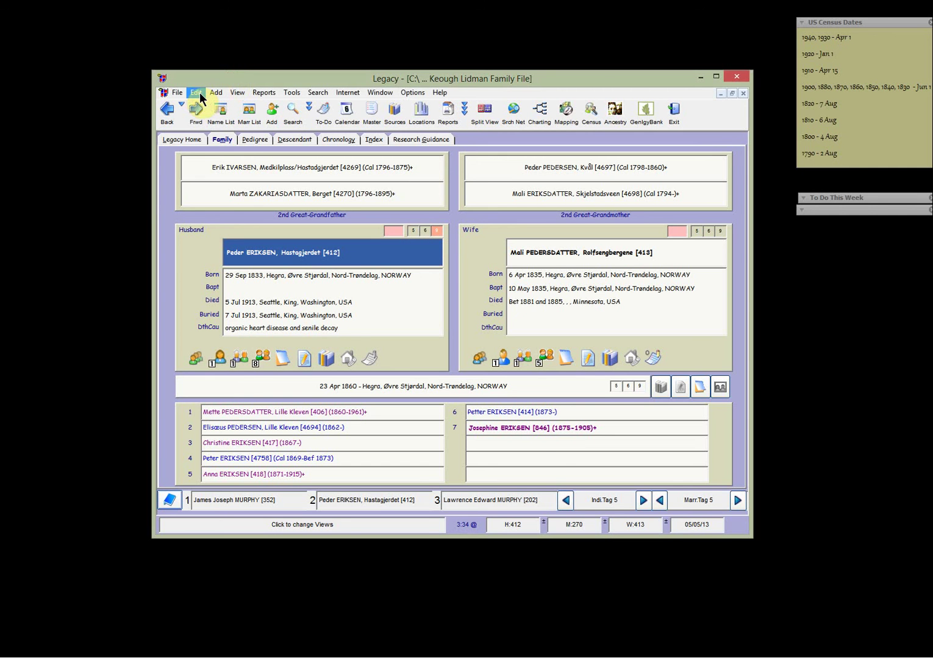
click(197, 92)
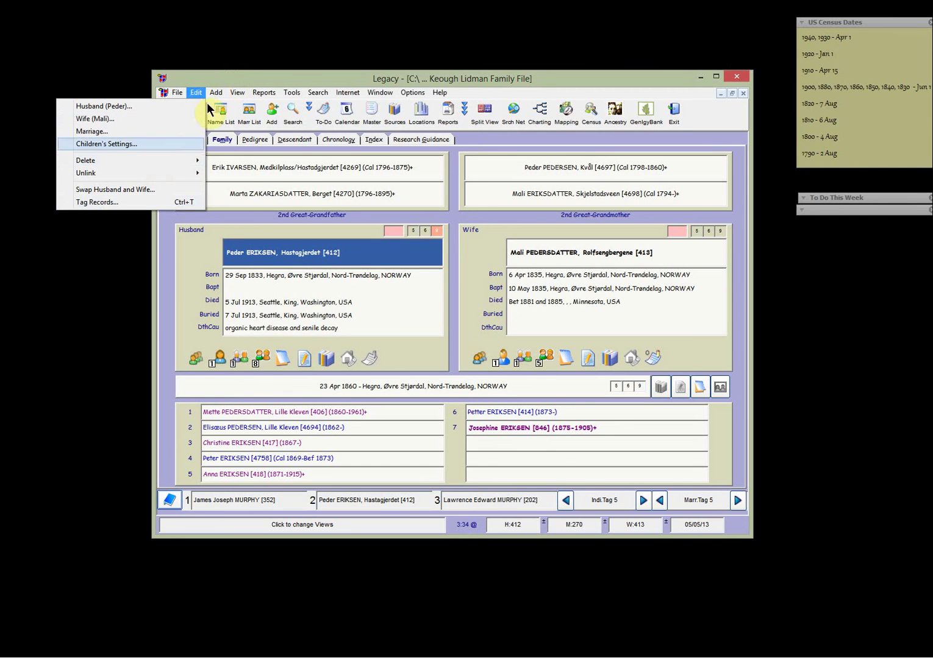
click(114, 202)
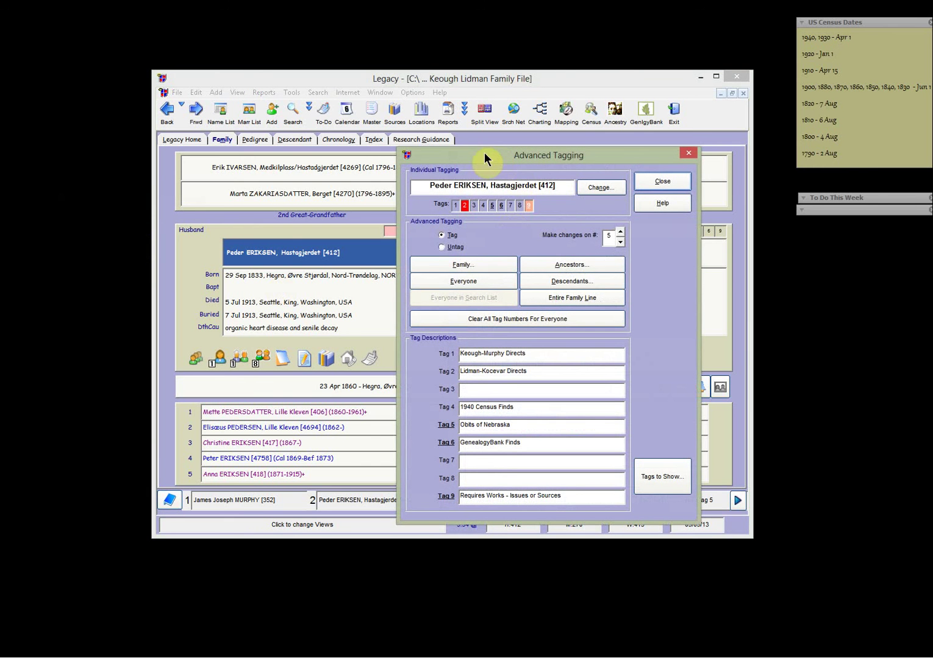
drag(397, 148, 331, 86)
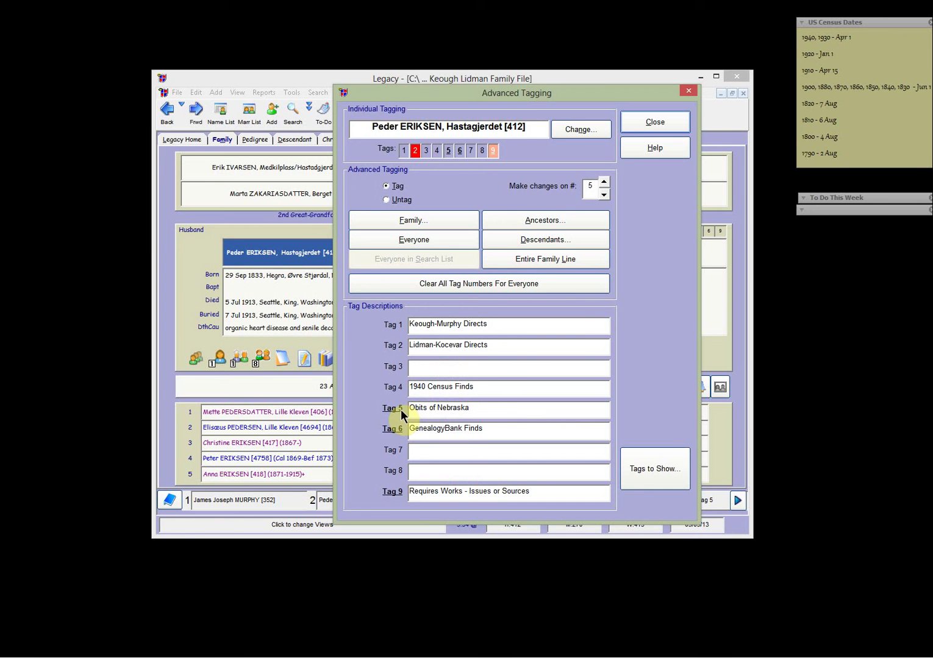
click(648, 468)
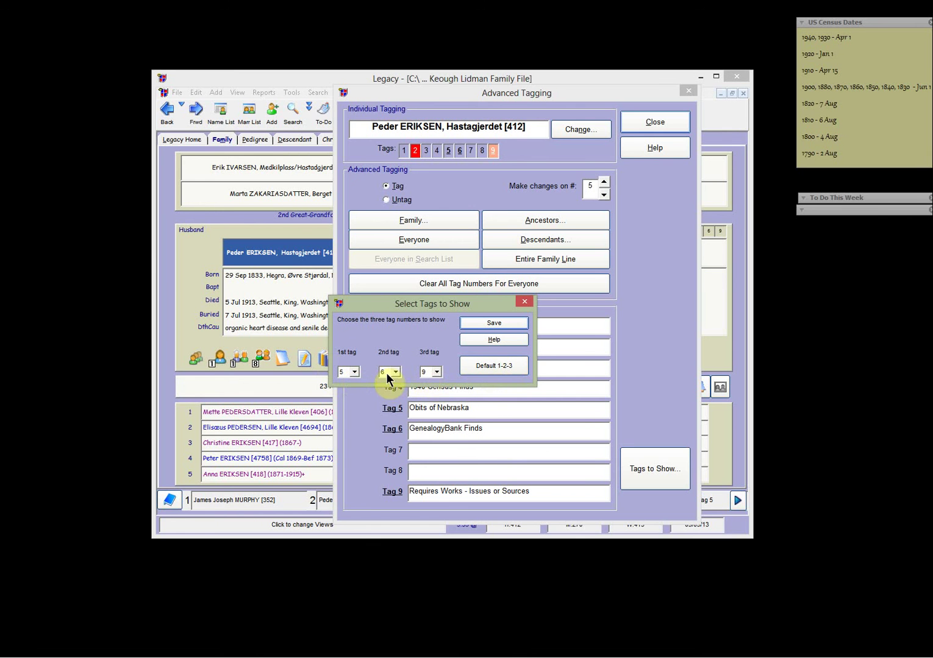
Keep tags 5, 6 and 9 as the displayed tags, undoing a brief switch to 4, and save.
click(358, 373)
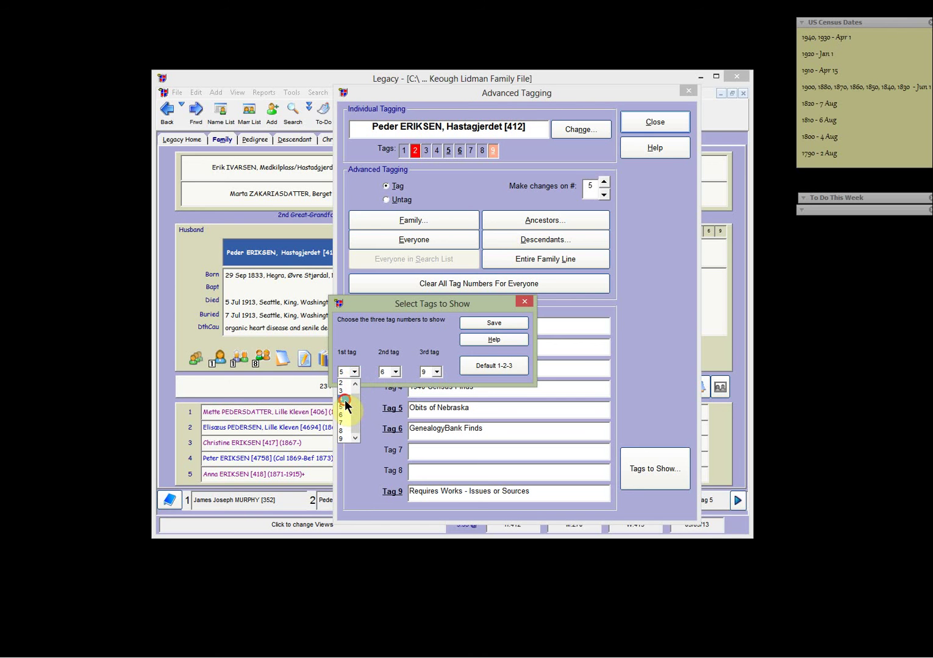
click(345, 400)
click(353, 372)
click(348, 407)
click(491, 327)
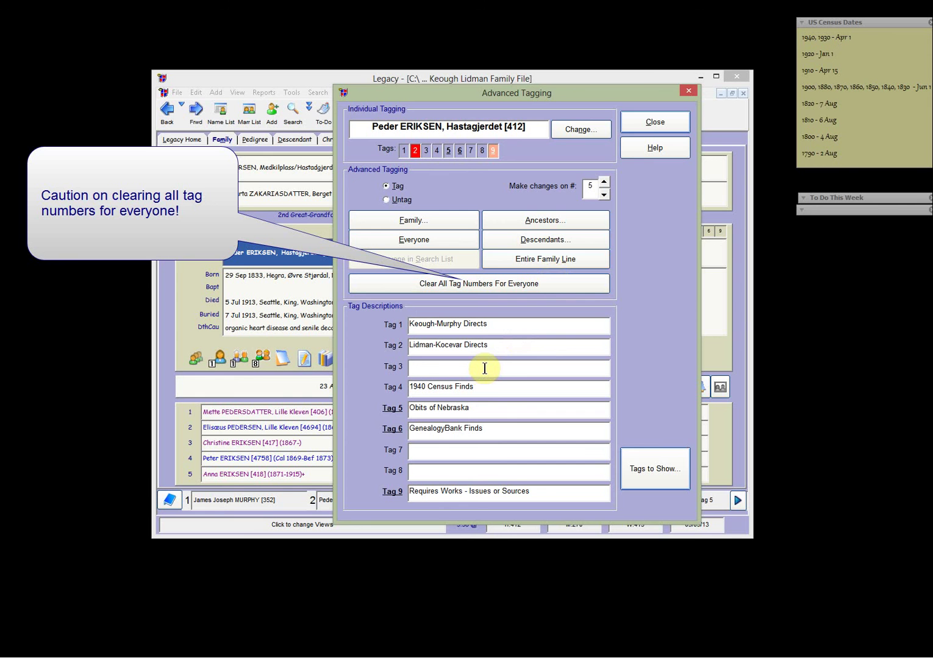
Close the Advanced Tagging dialog to return to the couple's Family view.
click(648, 125)
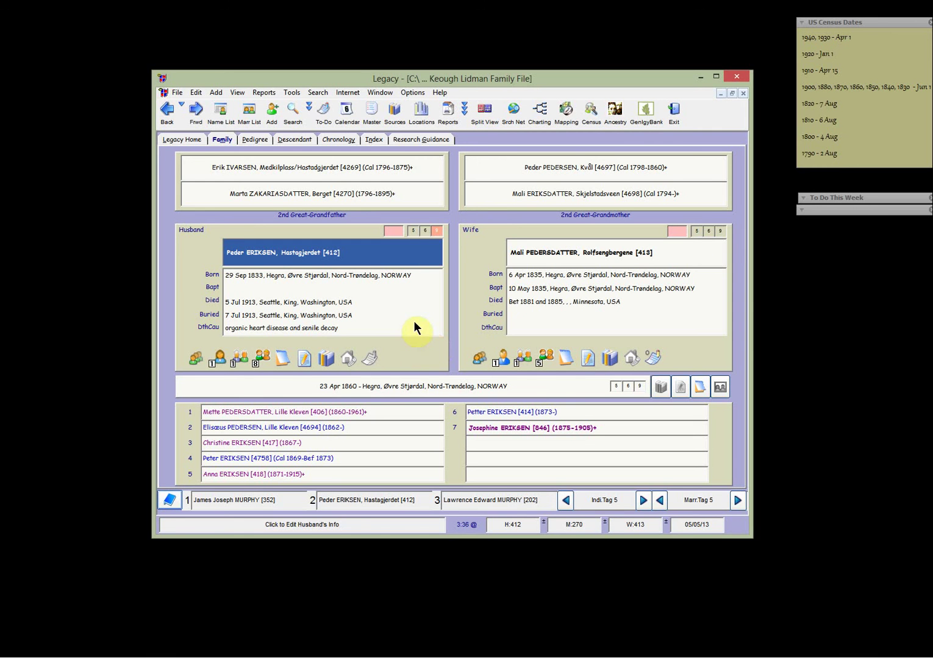
click(411, 92)
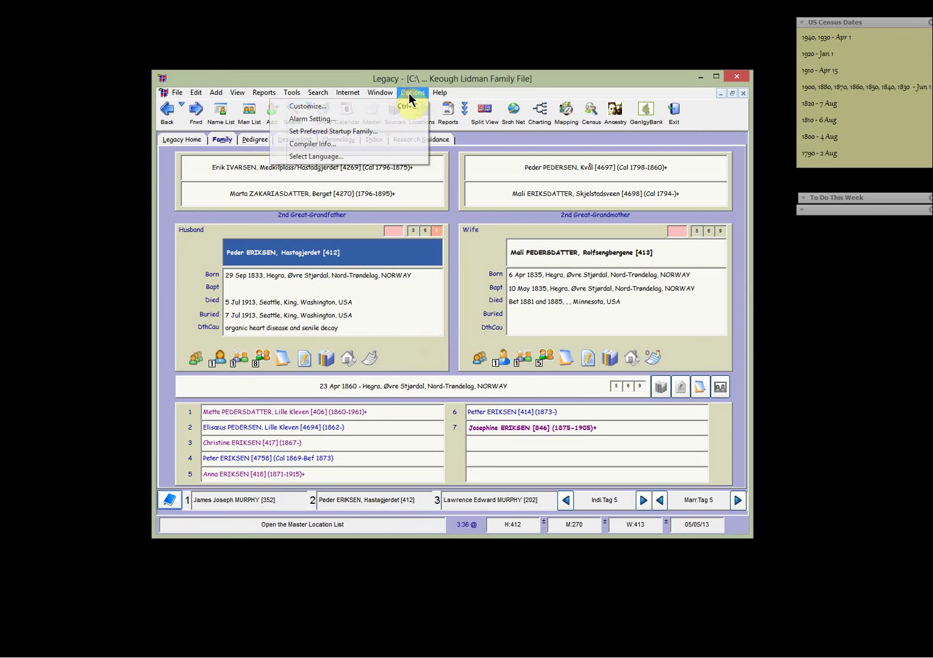
click(337, 106)
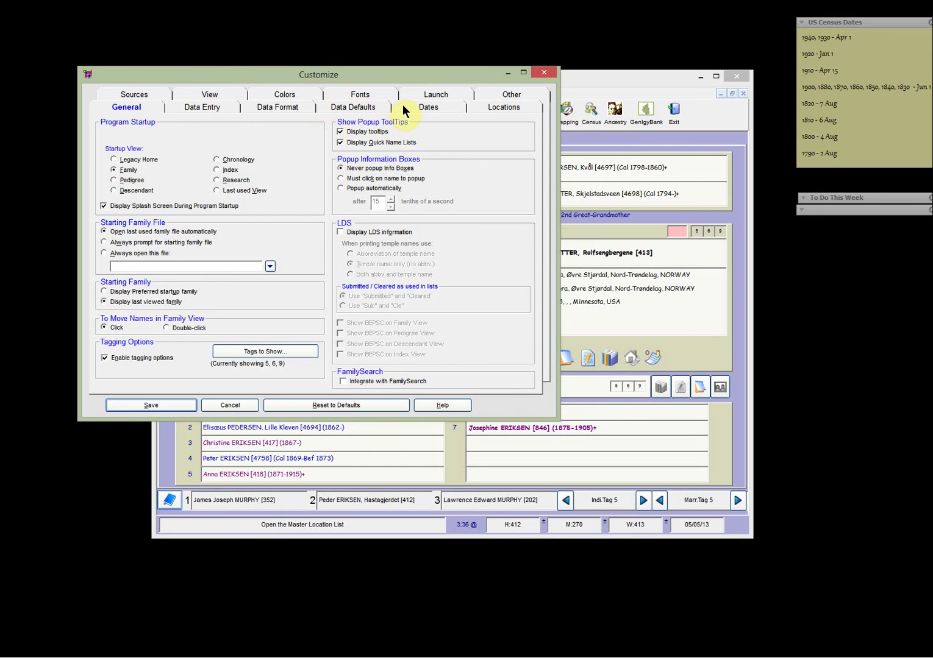
click(307, 95)
click(323, 149)
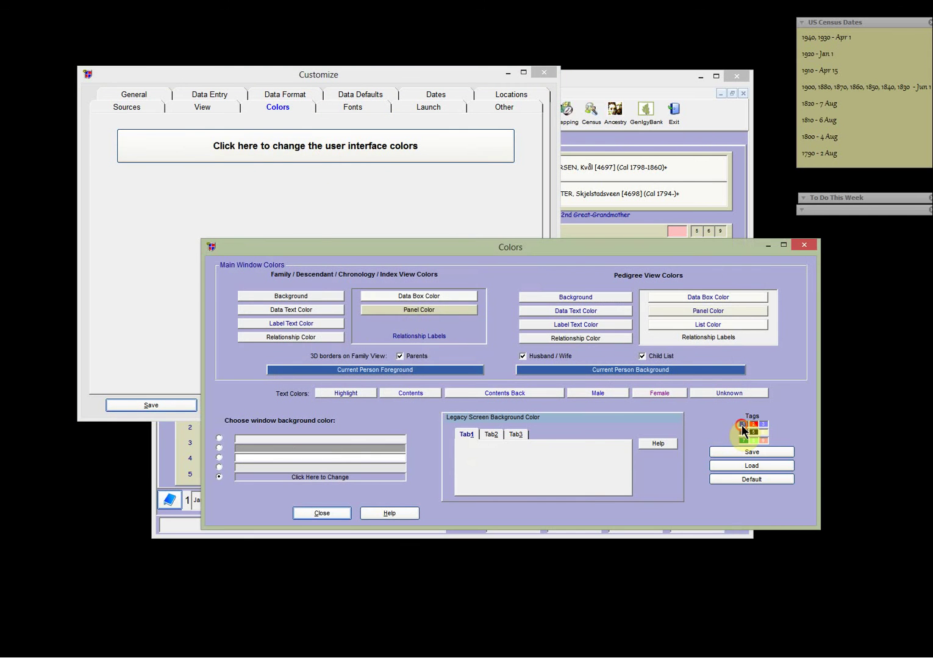
click(740, 425)
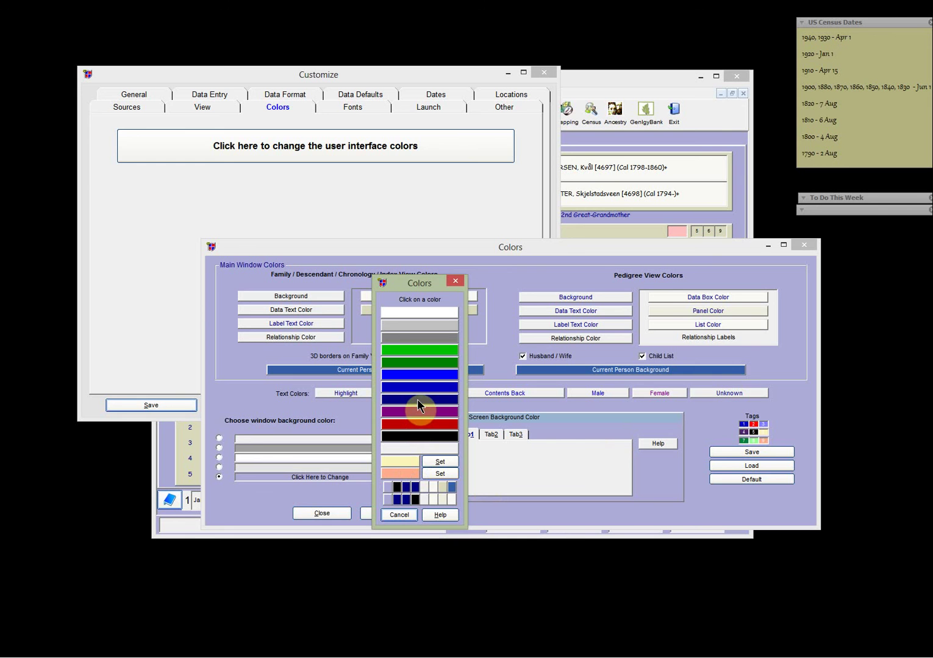
click(454, 282)
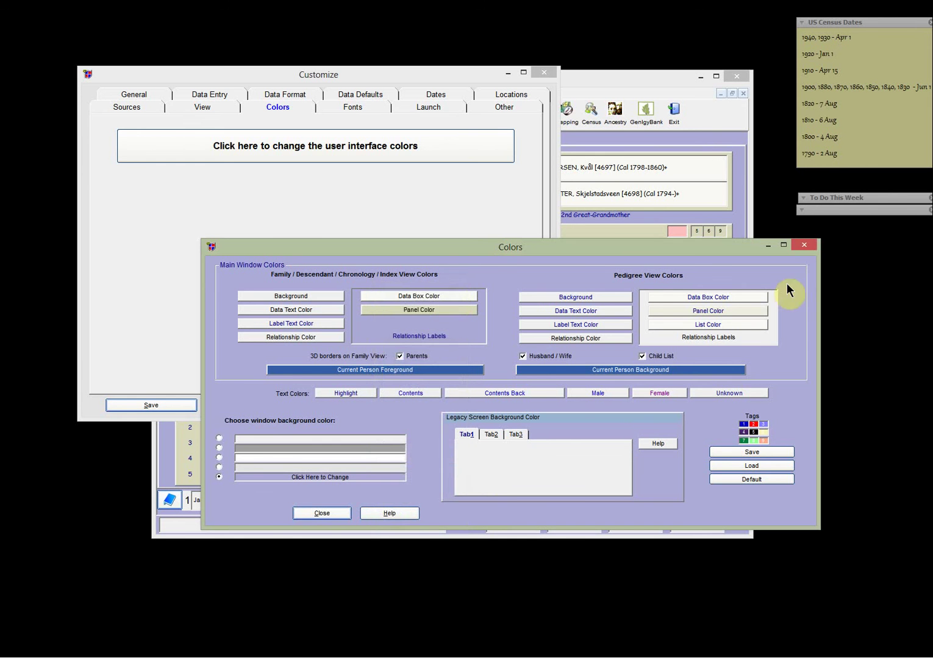
click(804, 247)
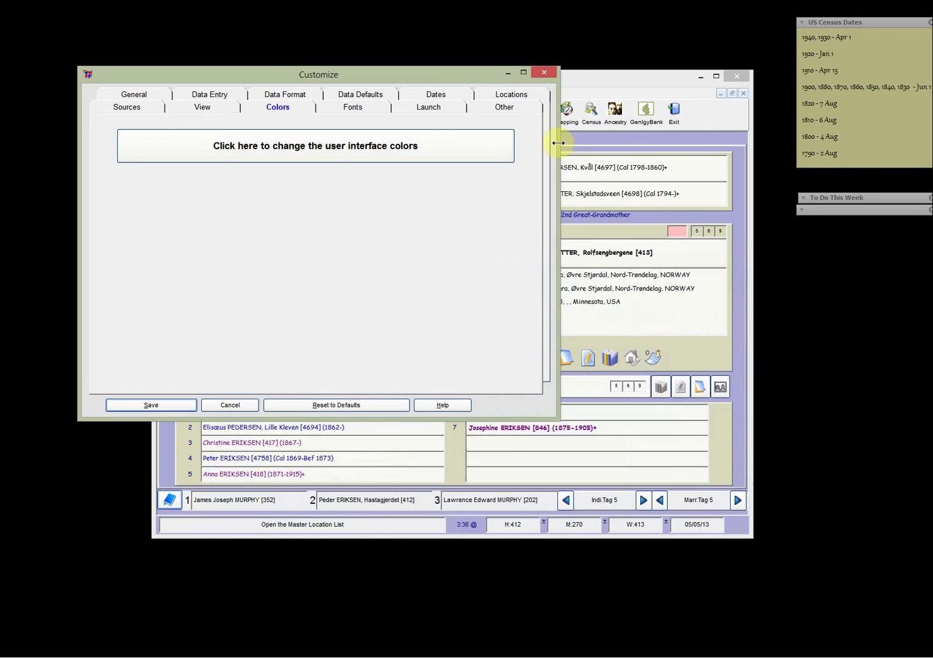
click(544, 74)
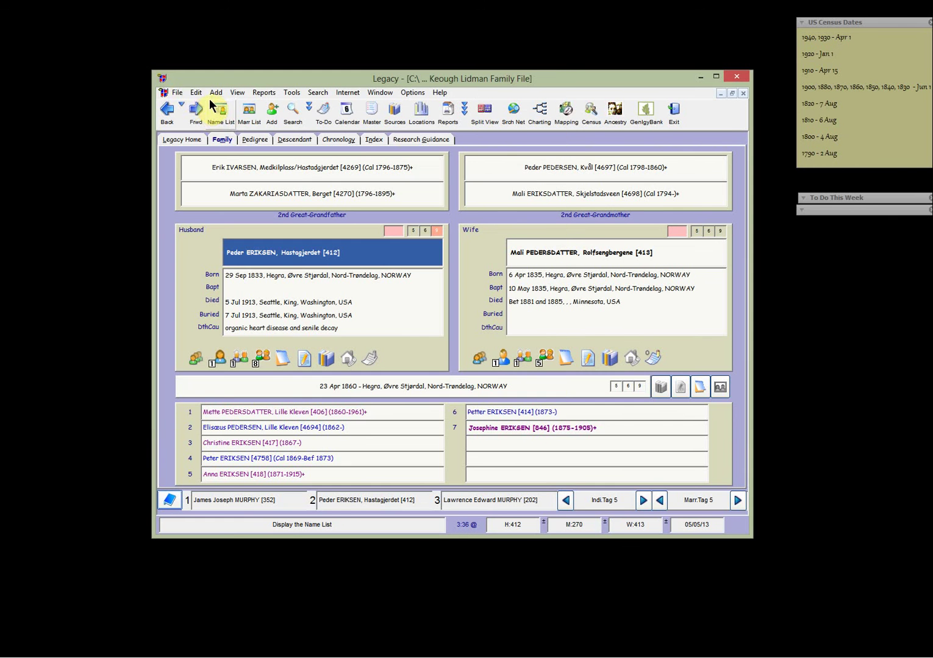
click(196, 94)
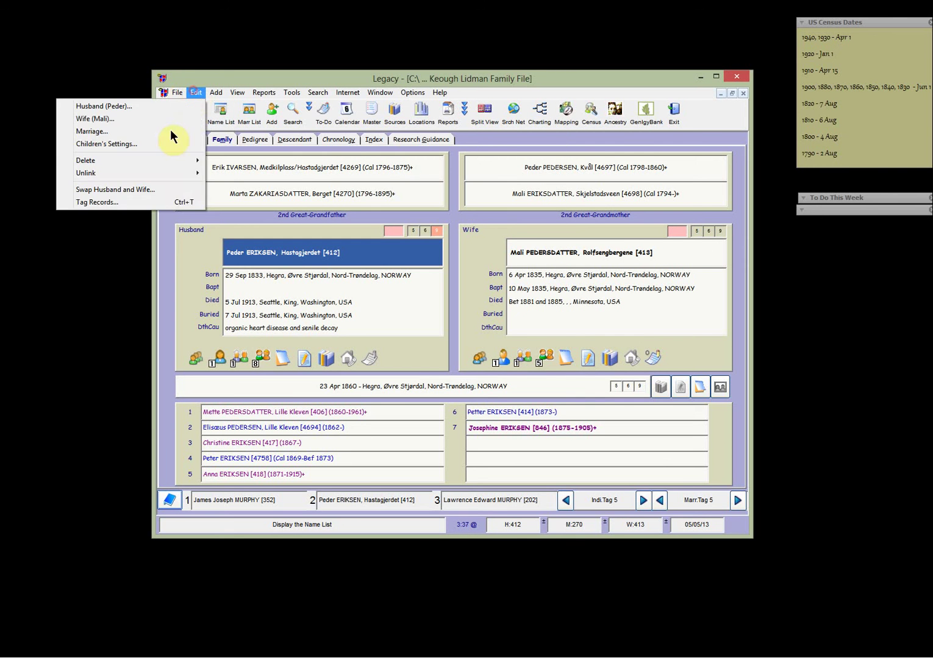
click(139, 201)
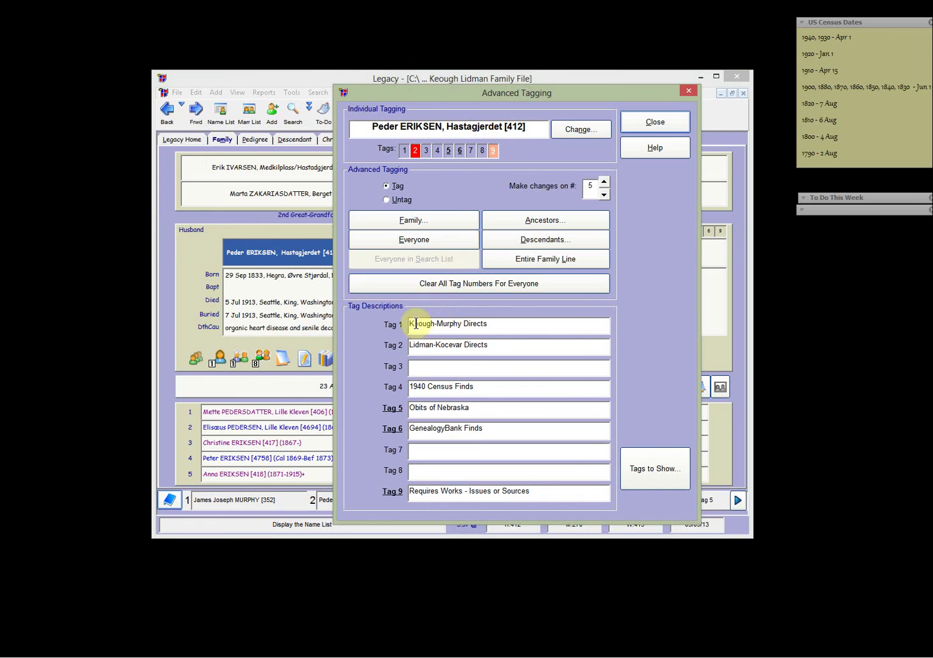
click(404, 151)
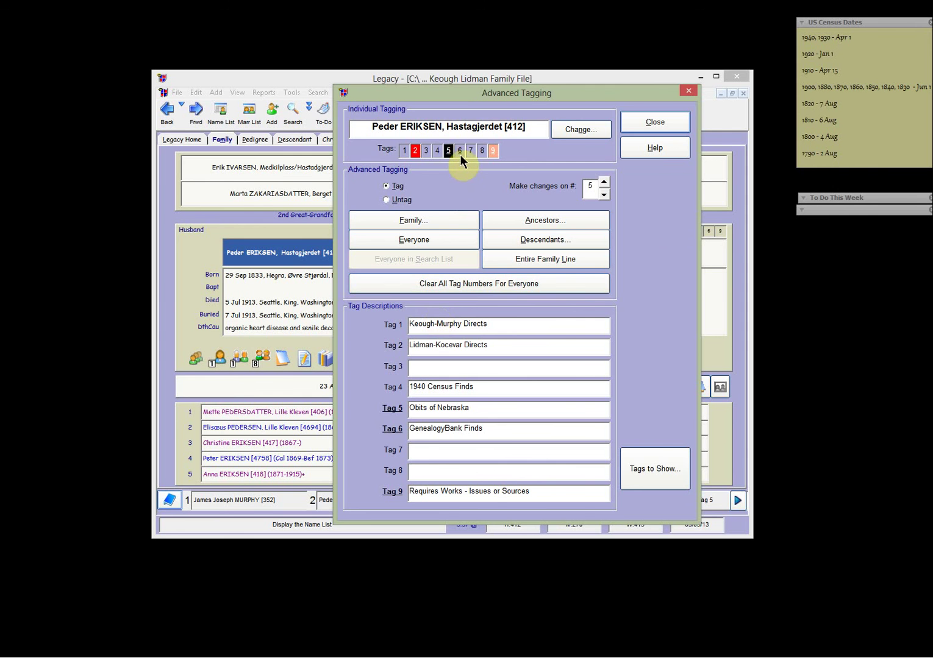
key(Escape)
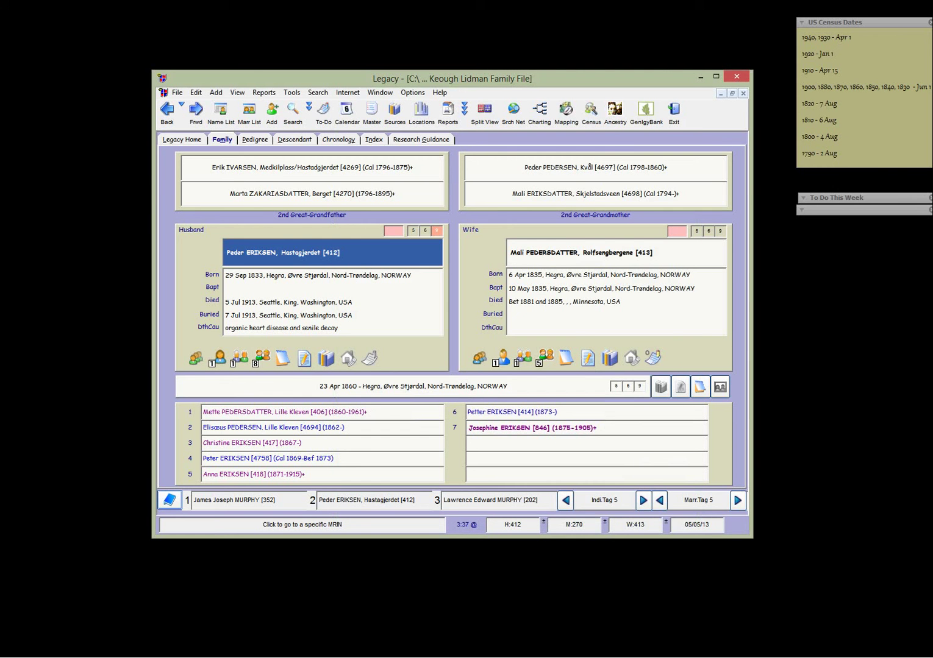
Run a detailed search for Death Place containing 'Wright, Minnesota' AND Death Date before 1960.
click(317, 91)
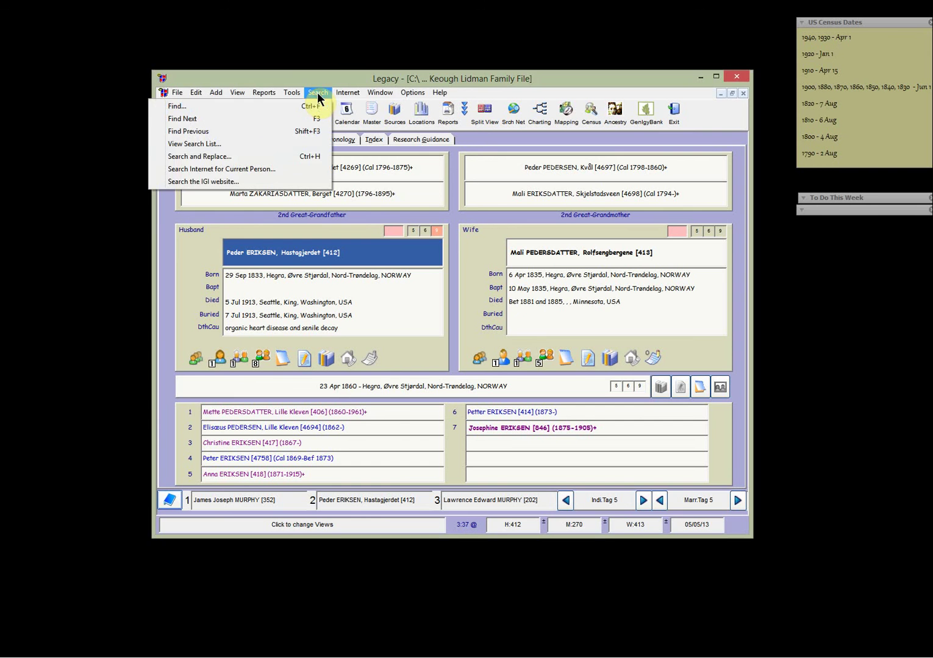
click(267, 106)
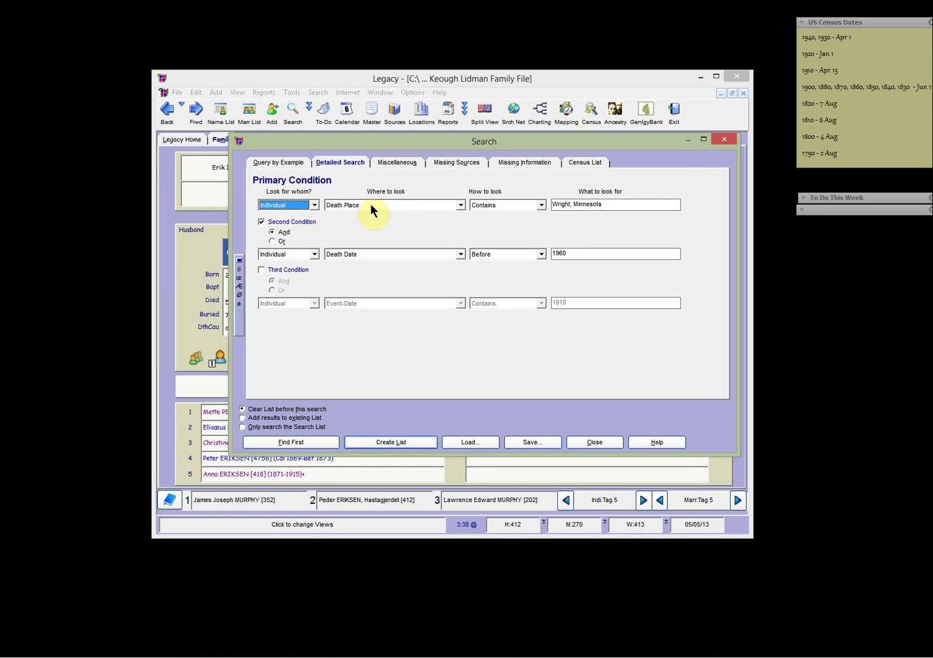
click(461, 206)
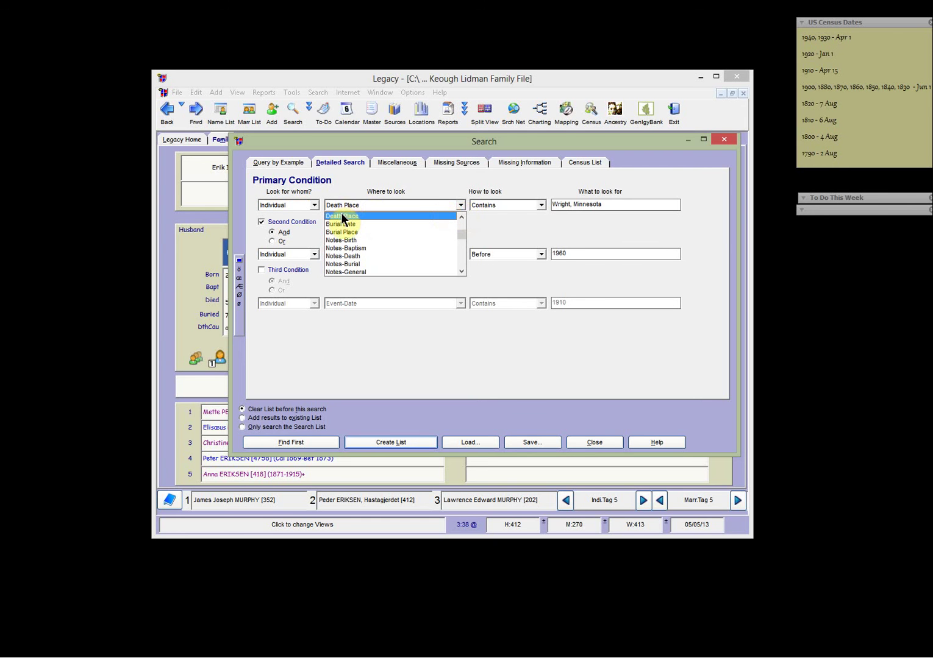
click(341, 215)
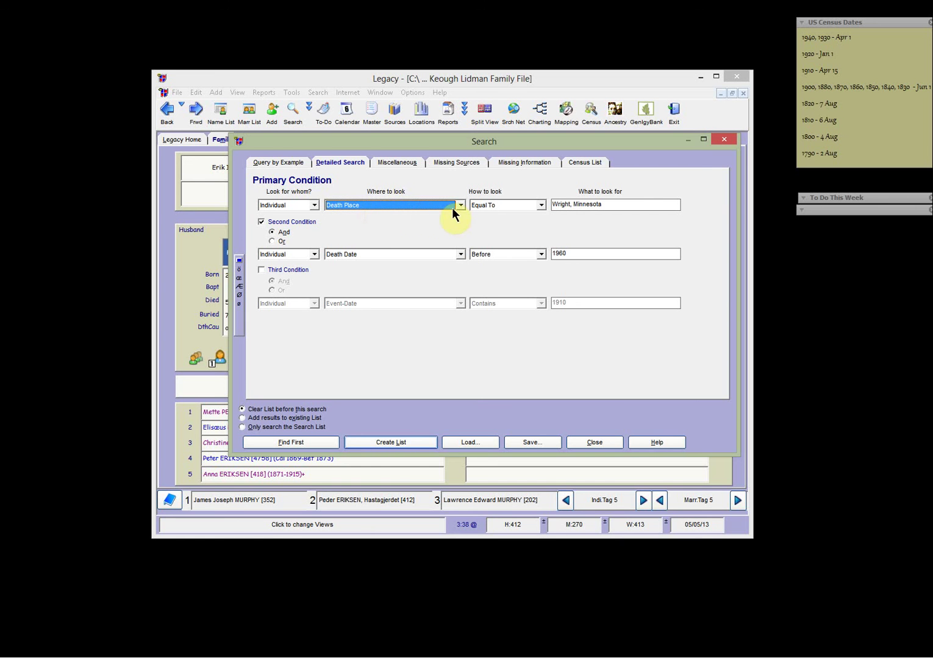
click(540, 207)
click(491, 231)
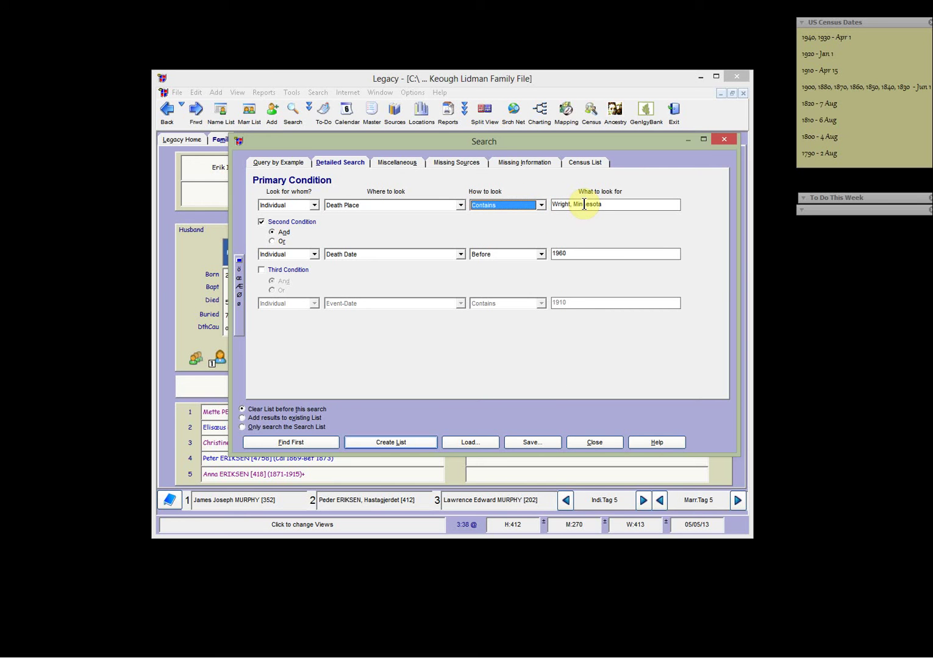
click(261, 222)
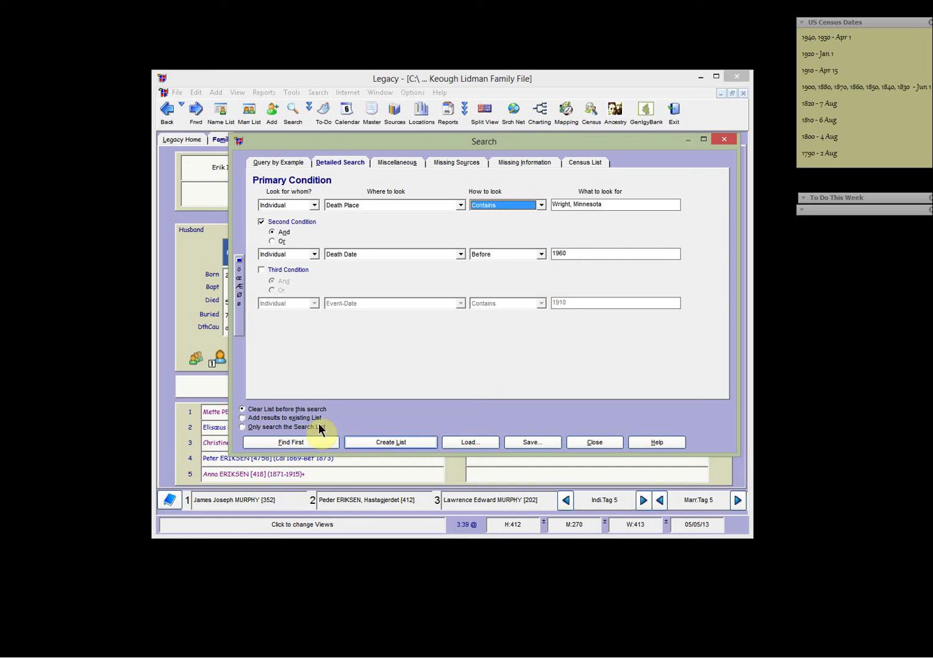
click(383, 440)
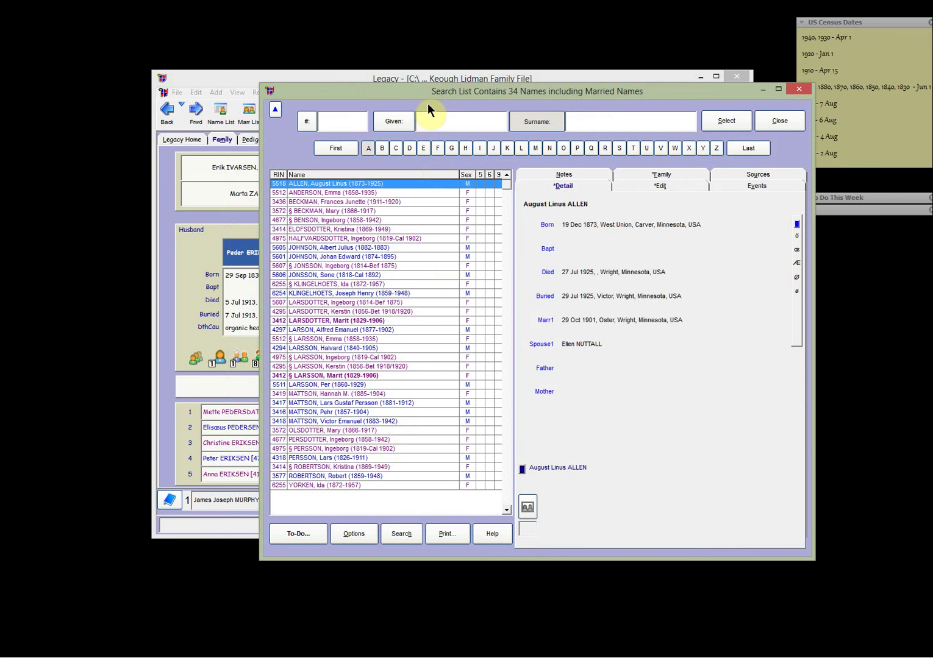
drag(417, 93, 353, 89)
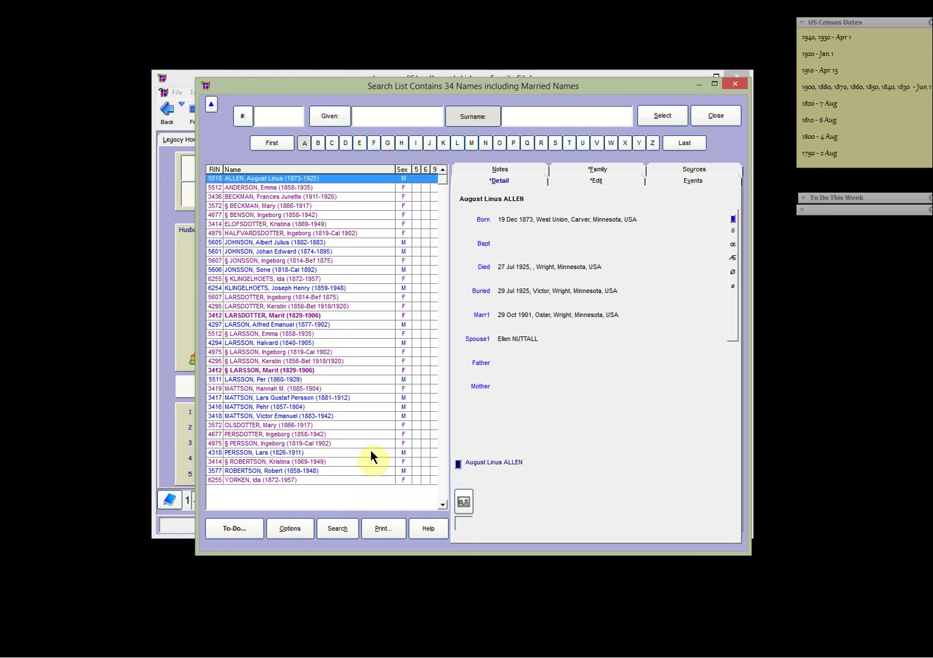
click(316, 188)
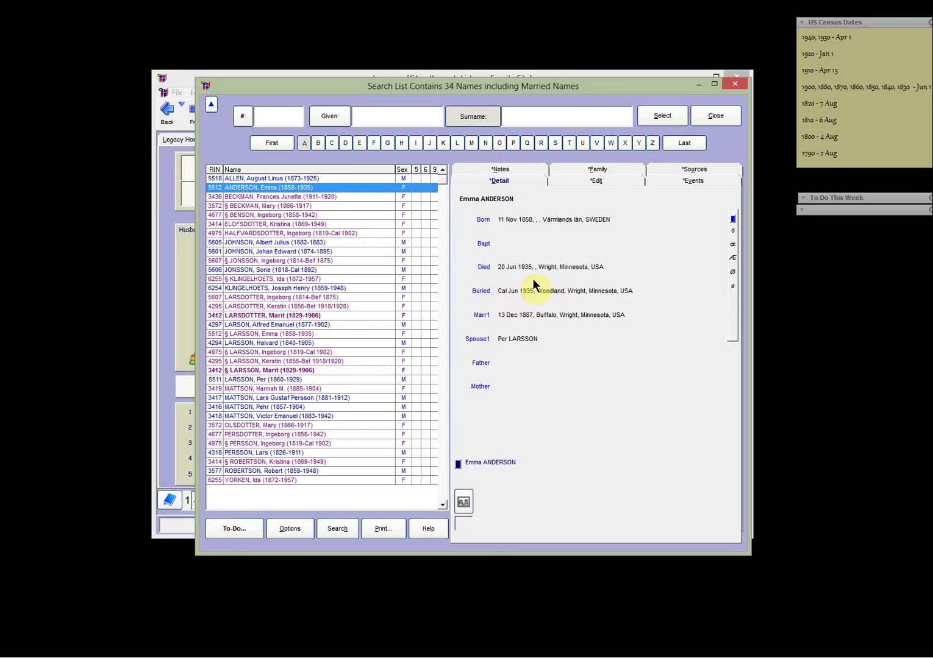
click(353, 424)
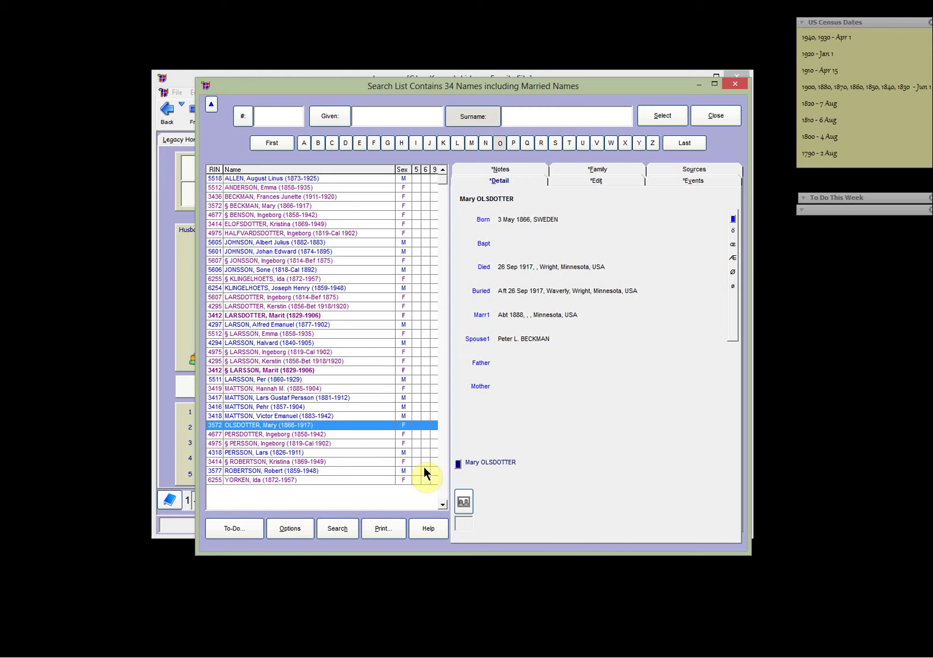
Name tag 7 'Wright County Death Search' in Advanced Tagging.
click(298, 530)
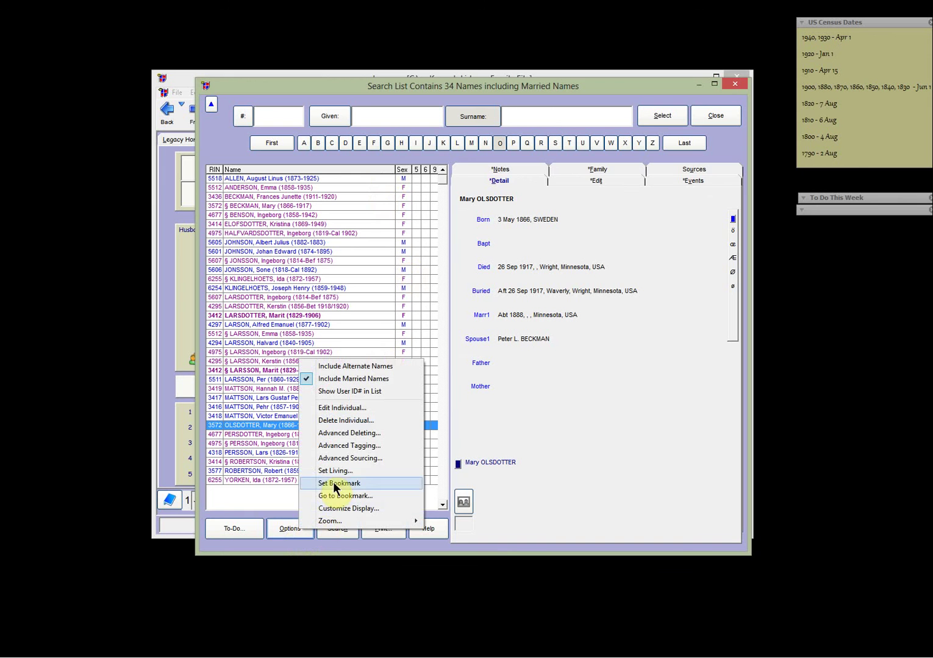
click(337, 451)
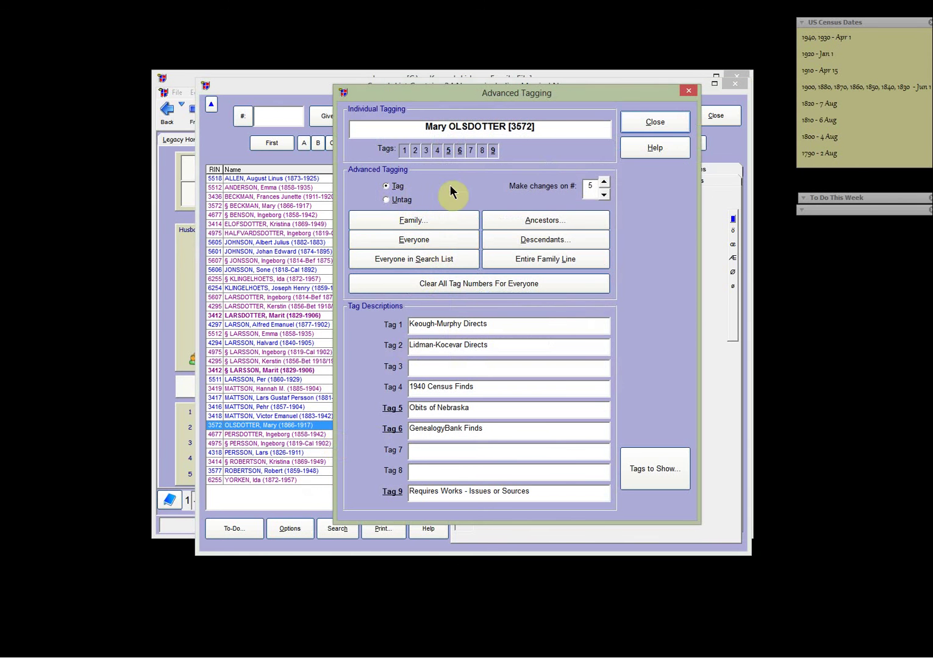
click(603, 182)
click(602, 182)
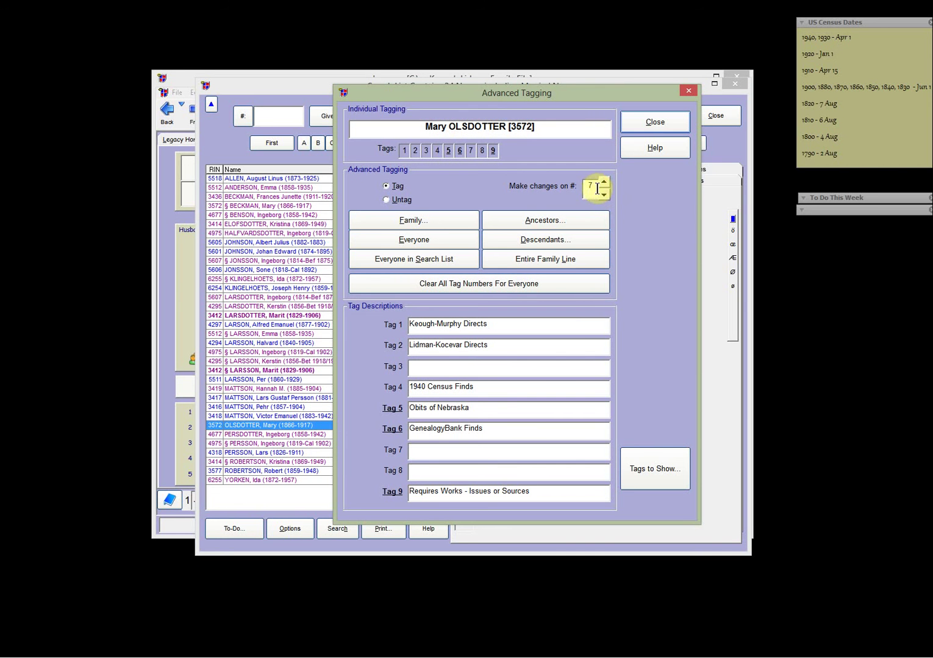
click(417, 453)
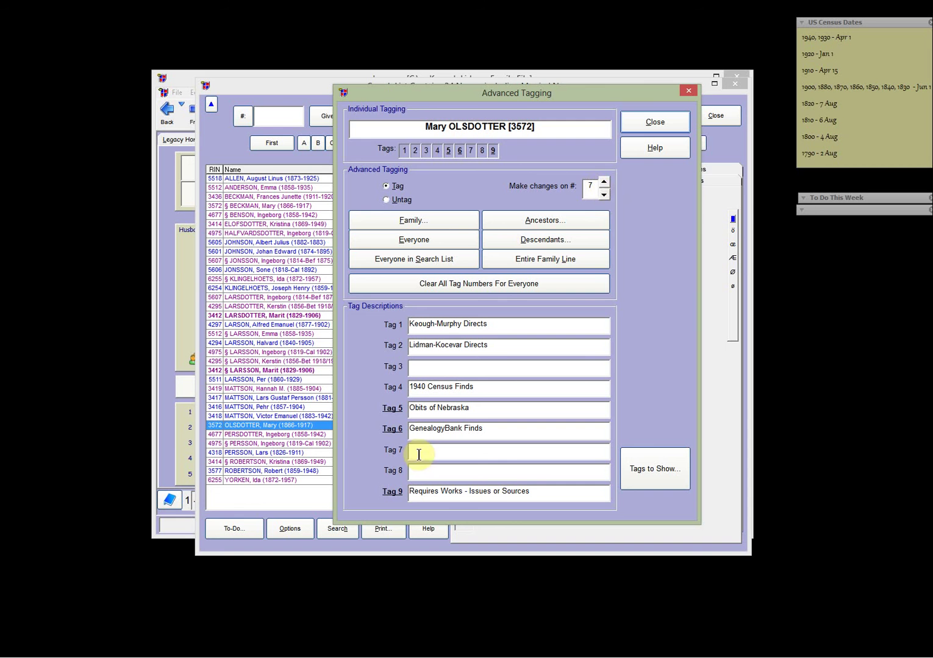
text(Wright County)
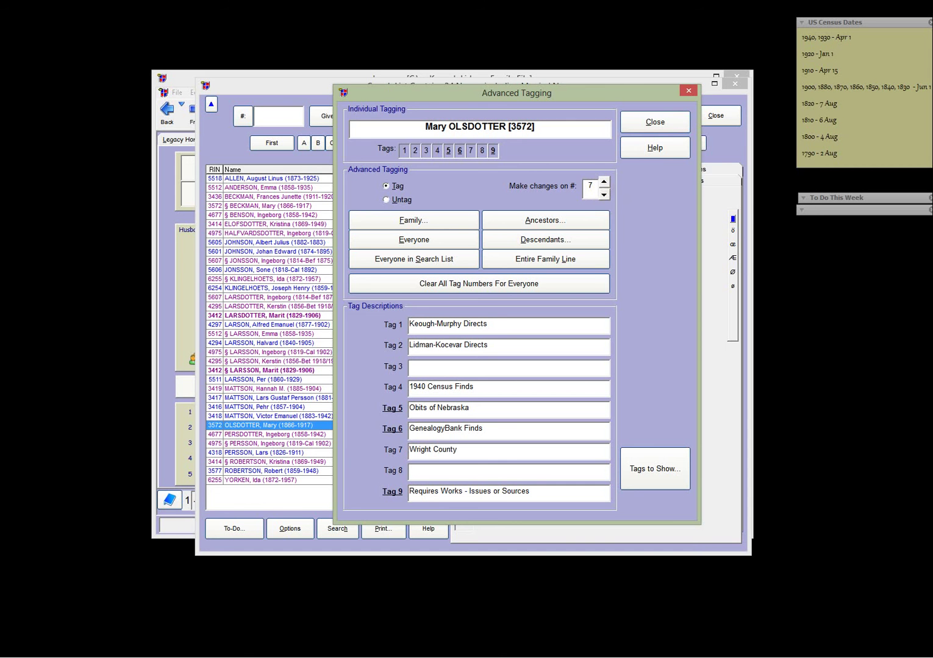
text( Death Search)
Show tag 7 as the first displayed tag and tag everyone in the results with 7.
click(654, 479)
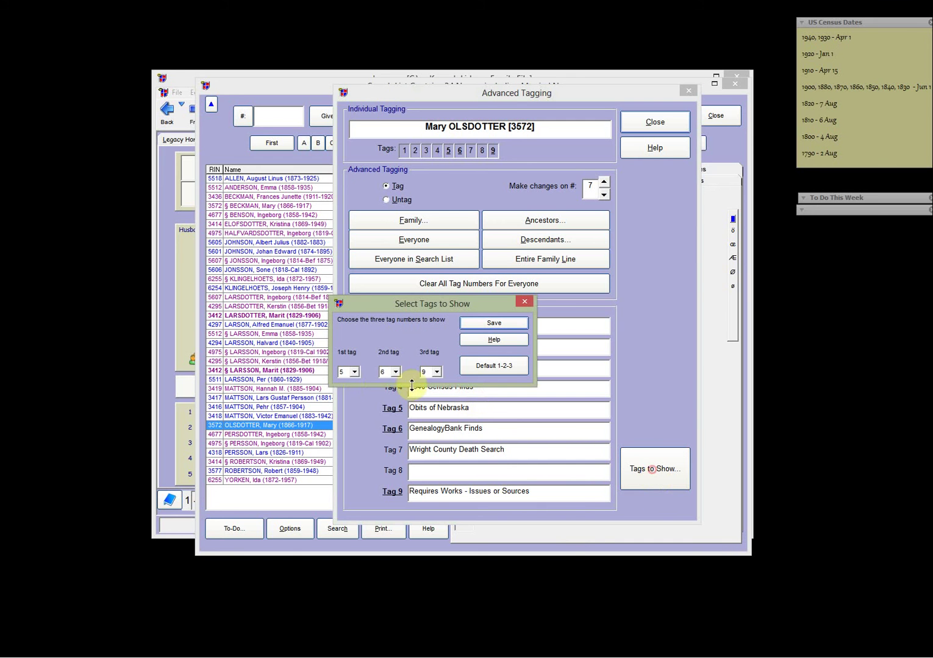
click(354, 373)
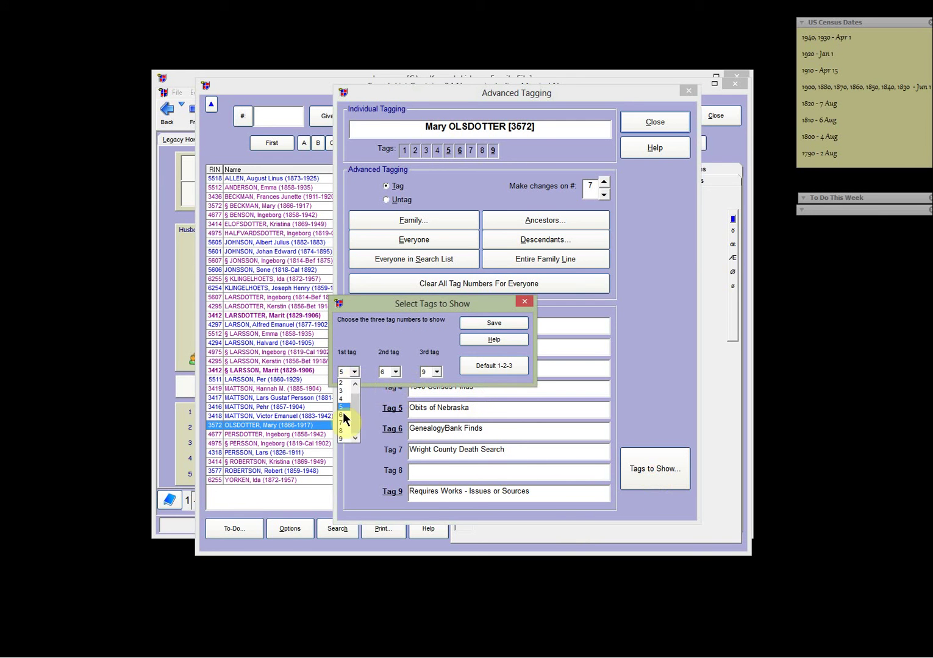
click(345, 425)
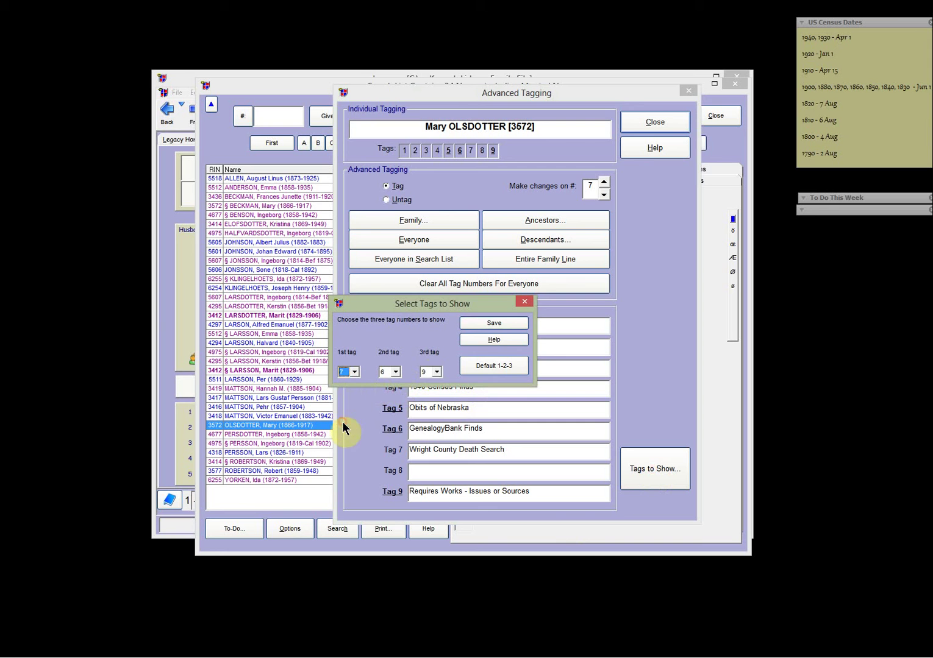
click(491, 324)
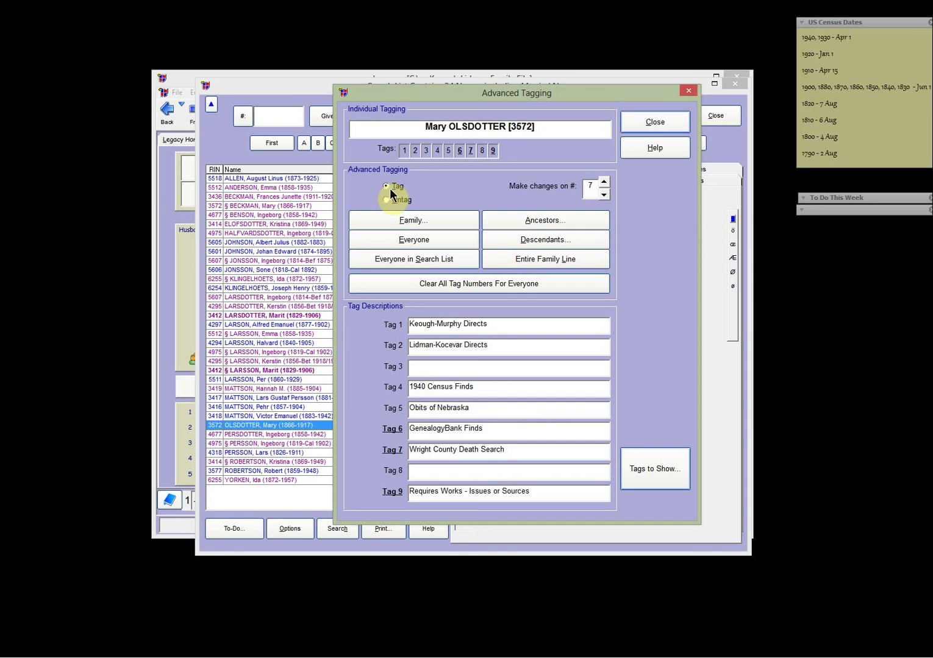
click(423, 260)
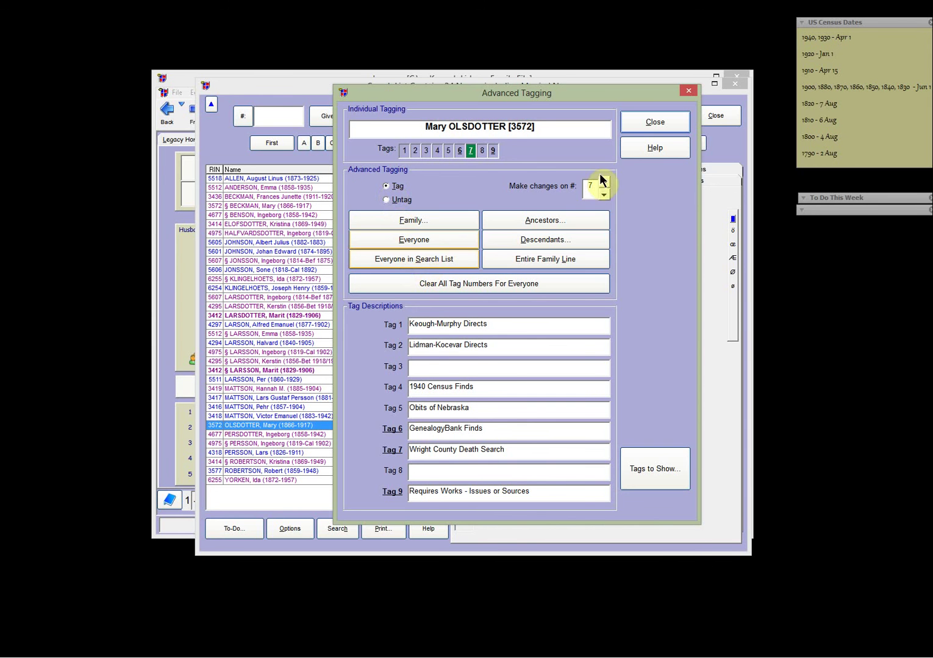
Check the tag 7 marks in the results, dismiss List Report Options, and close the Search List.
click(645, 122)
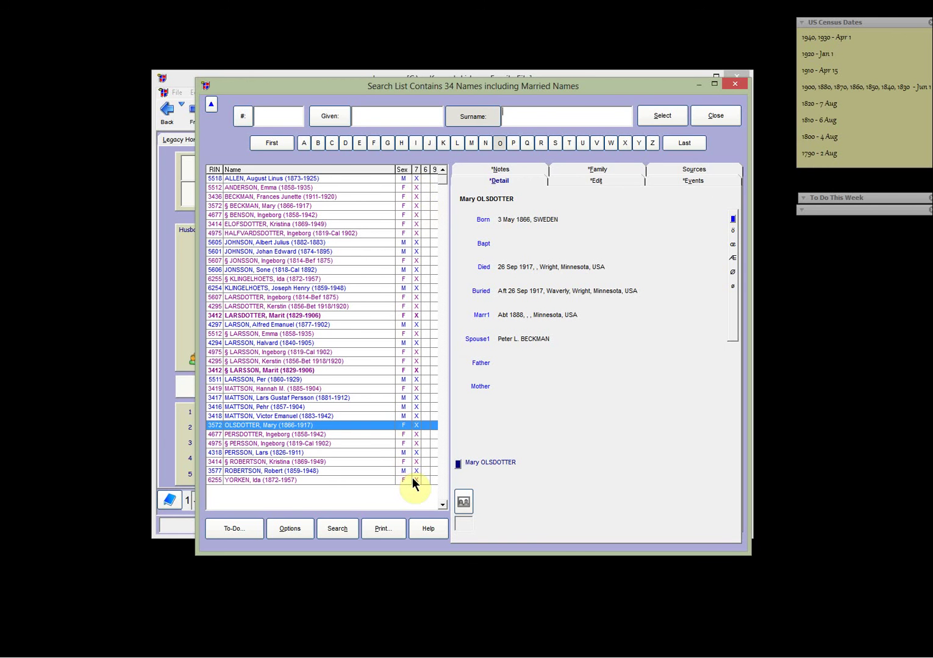
click(383, 528)
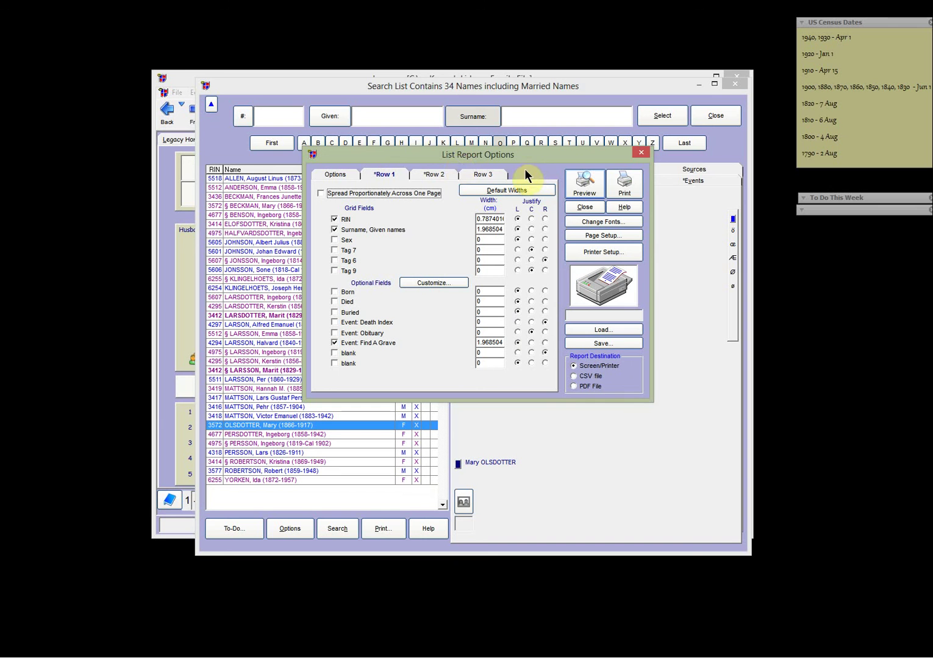
click(641, 153)
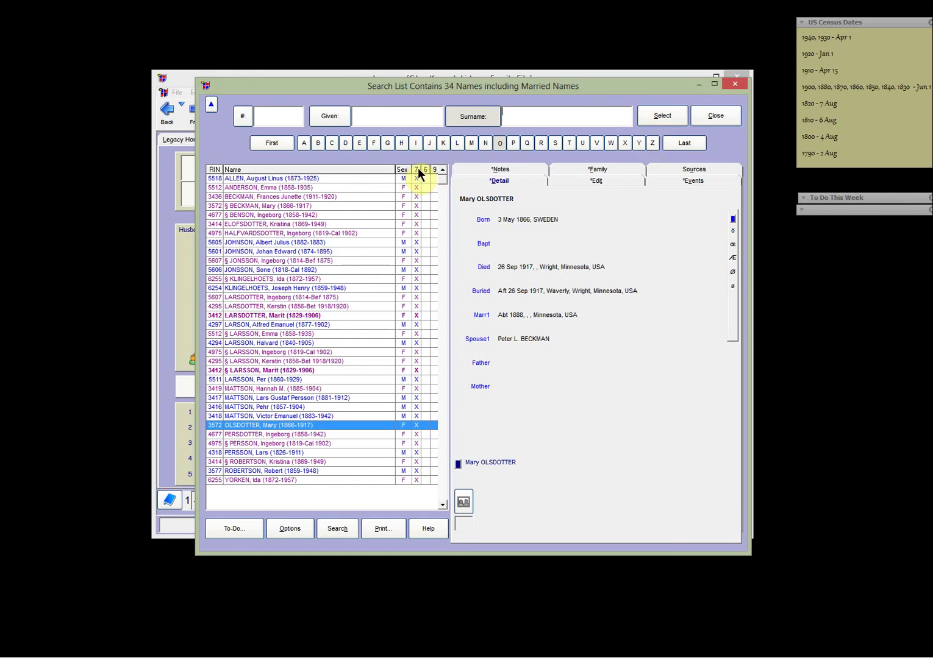
key(Escape)
click(643, 502)
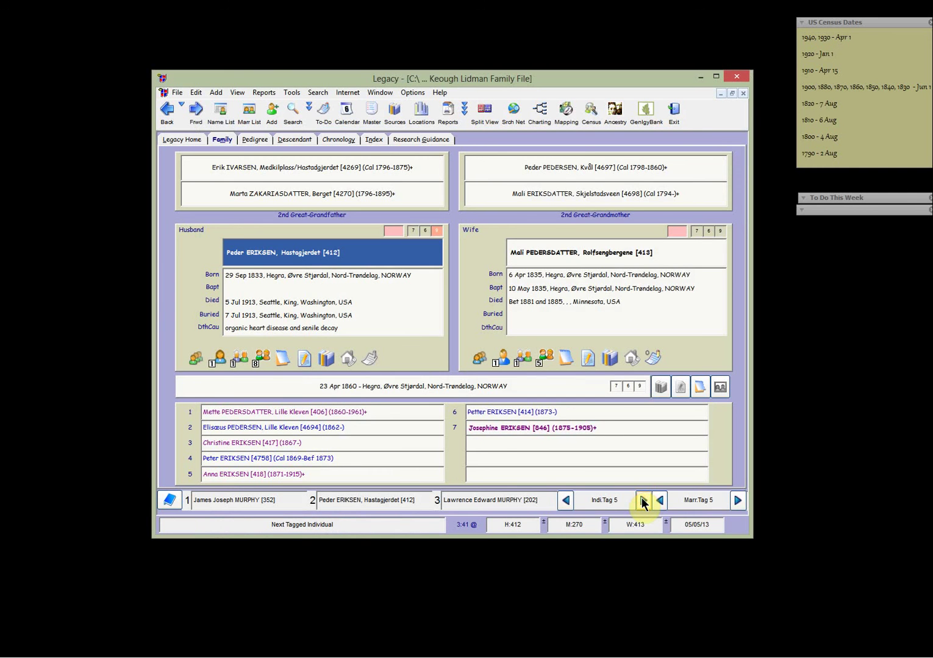
click(611, 502)
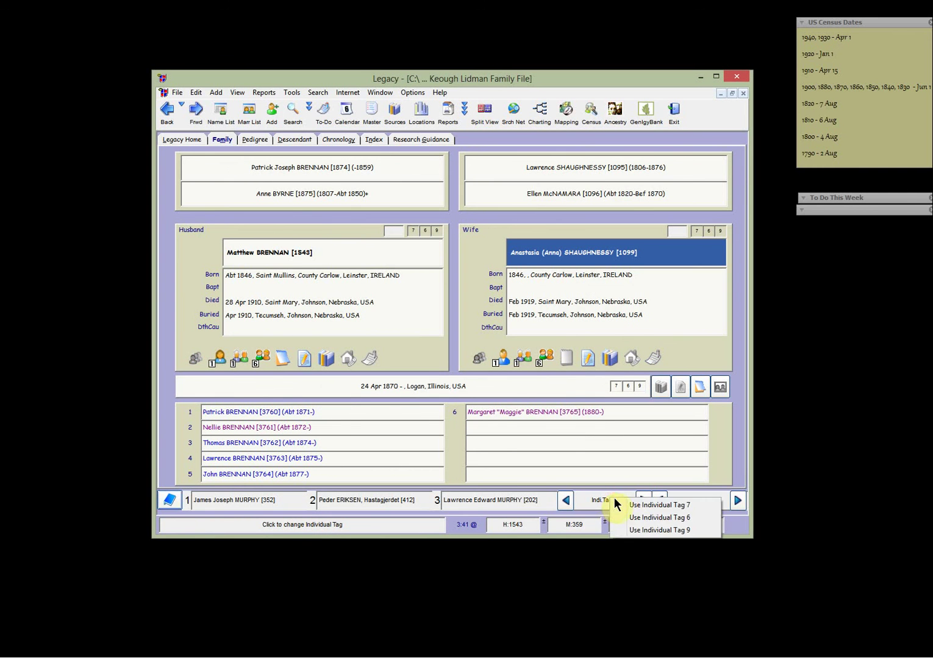
click(642, 503)
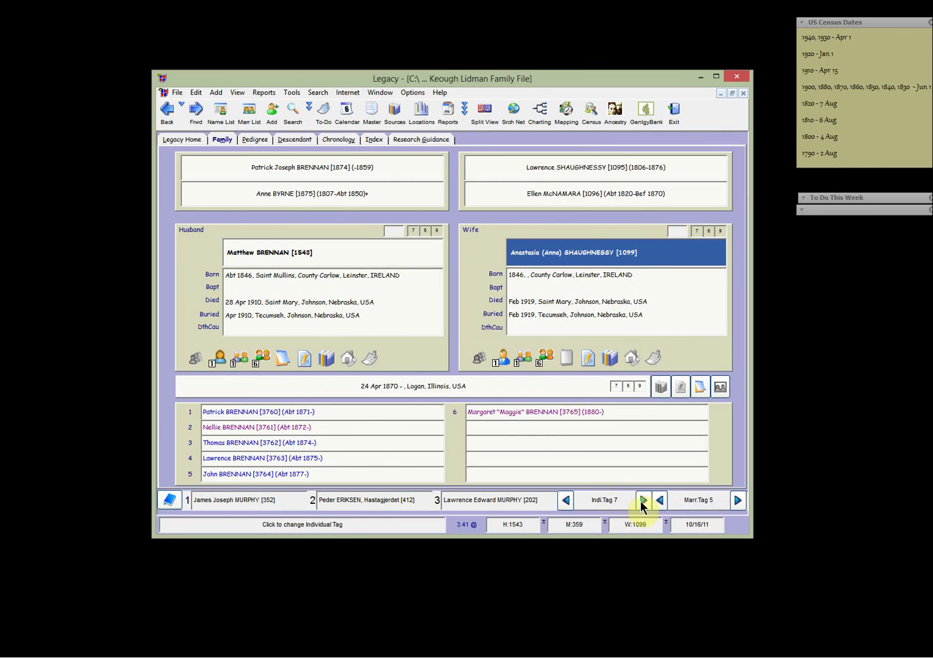
click(641, 503)
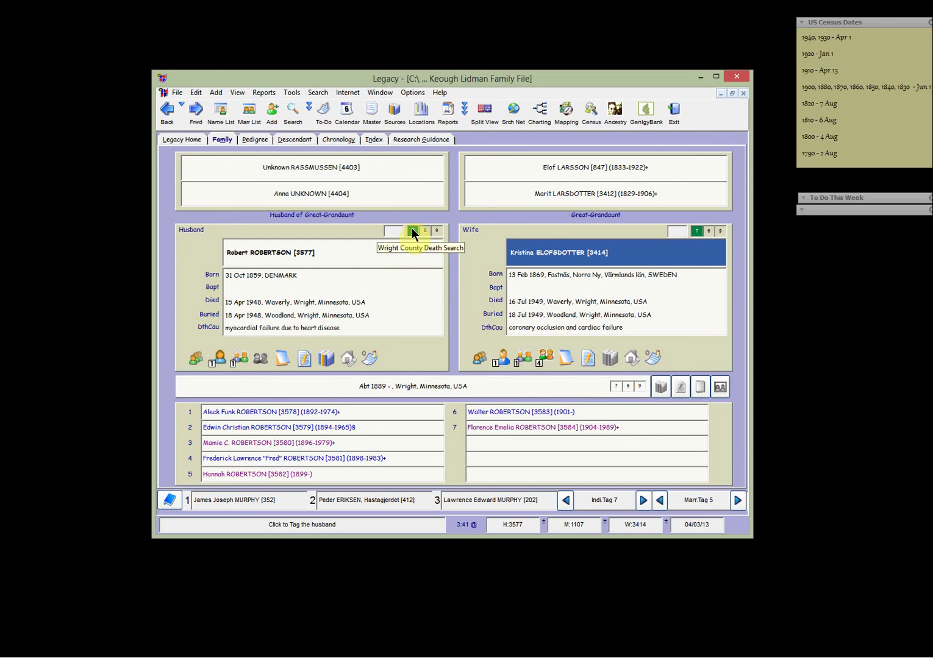
click(643, 500)
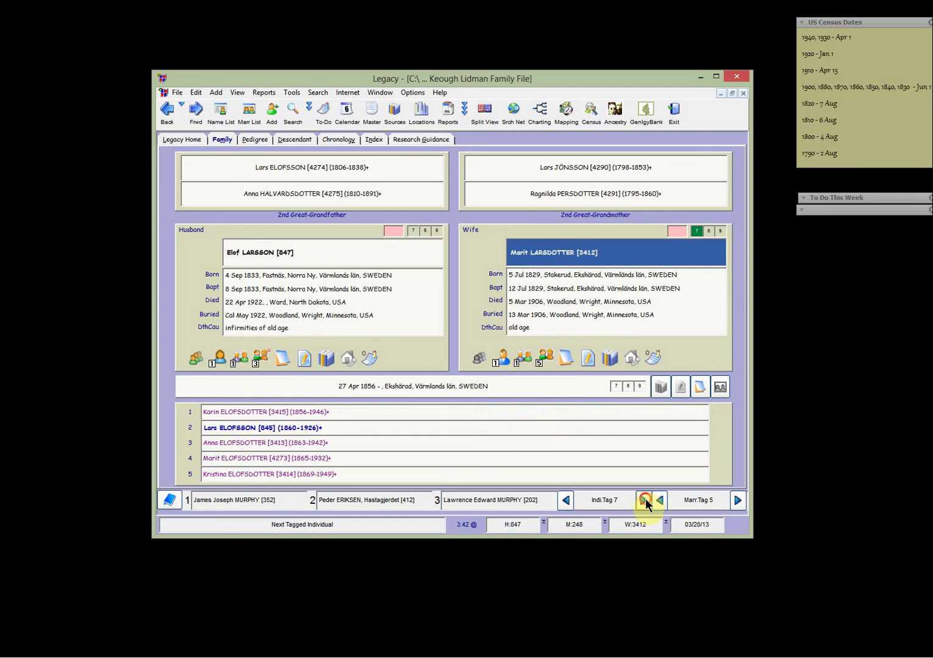
click(643, 499)
click(644, 500)
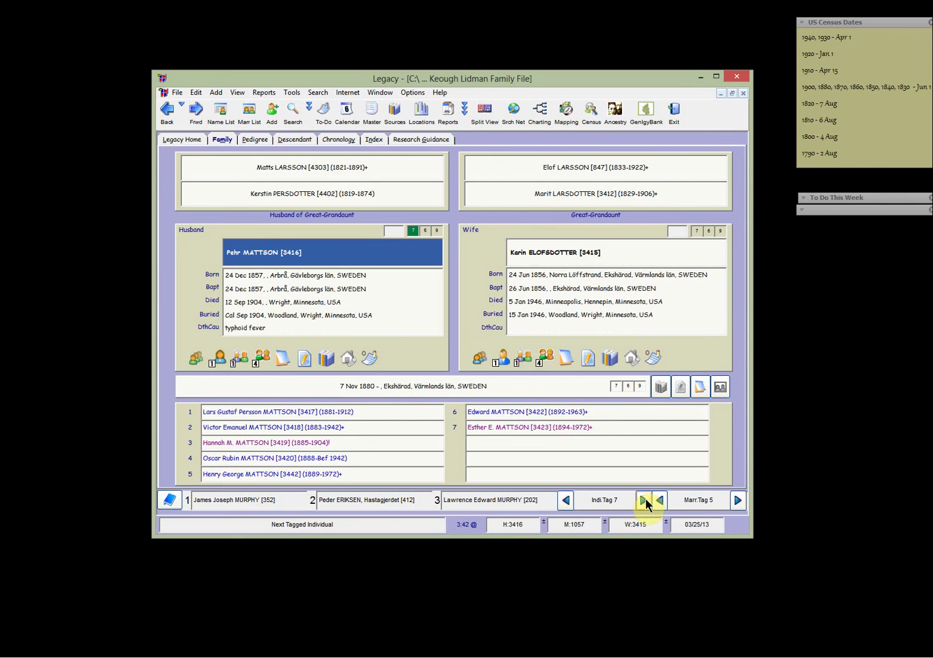
click(643, 500)
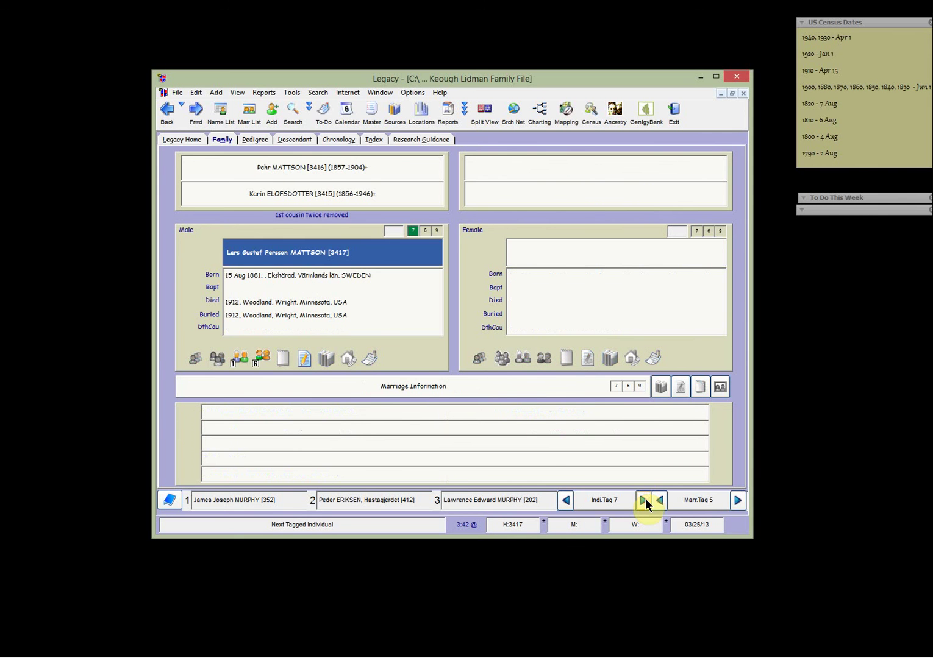